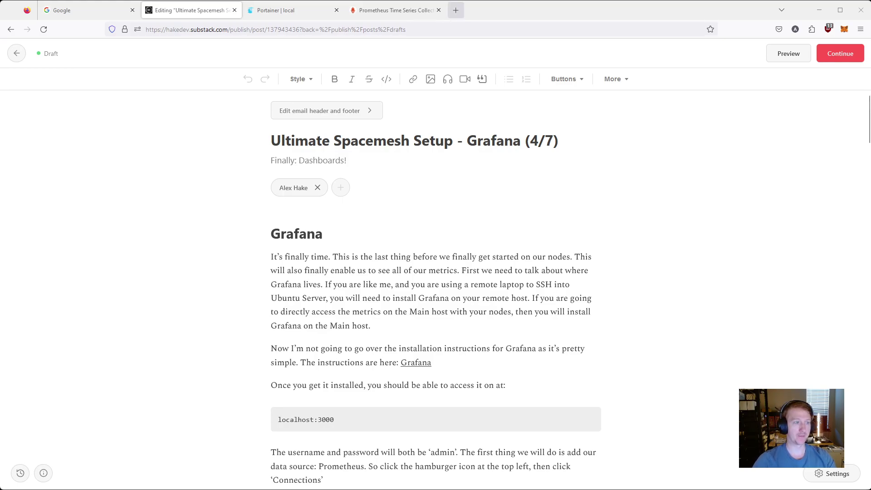
Follow the Grafana link from the draft to the Grafana 10.1.5 download page.
{"action": "left_click", "coordinate": [455, 10]}
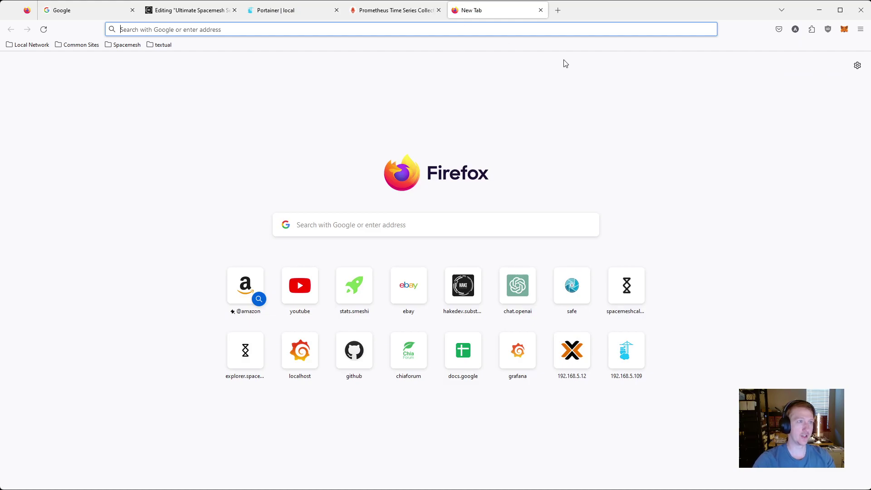
{"action": "left_click", "coordinate": [540, 9]}
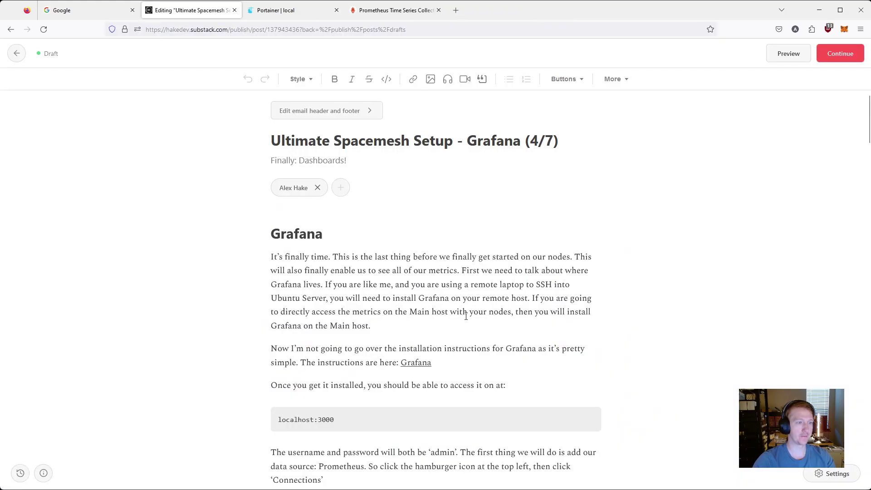
{"action": "left_click", "coordinate": [420, 365]}
{"action": "left_click", "coordinate": [446, 387]}
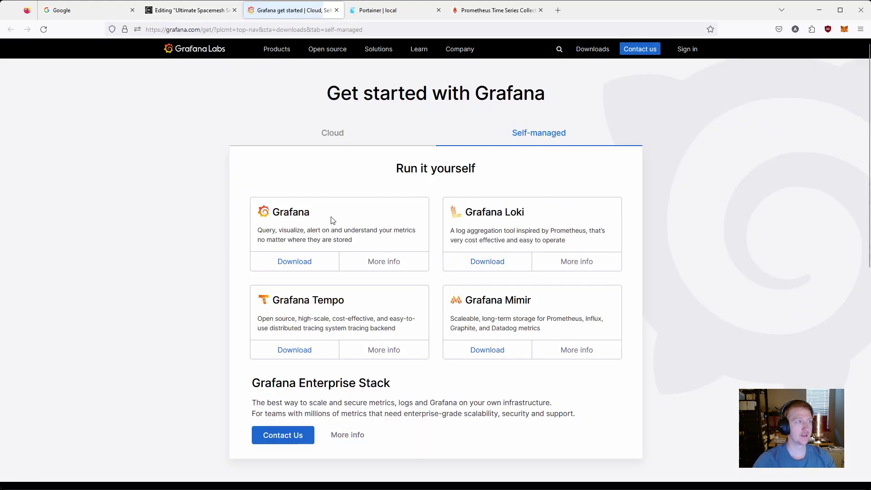
{"action": "mouse_move", "coordinate": [320, 78]}
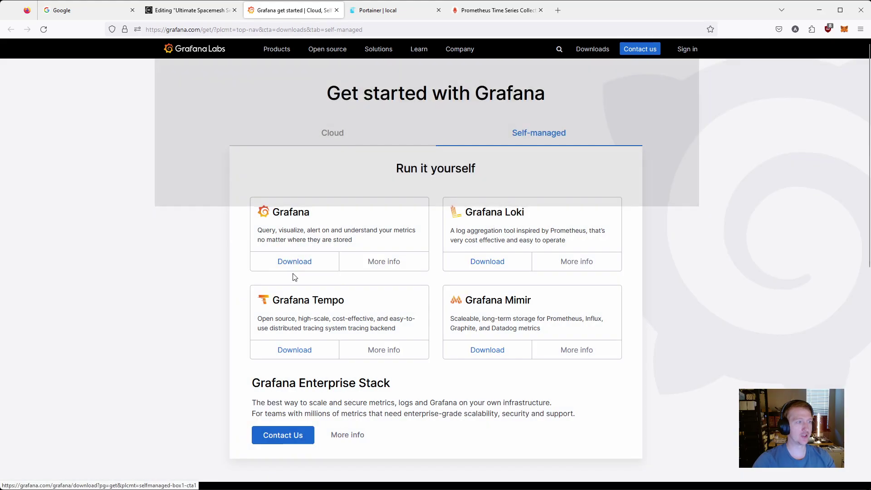
{"action": "left_click", "coordinate": [296, 263]}
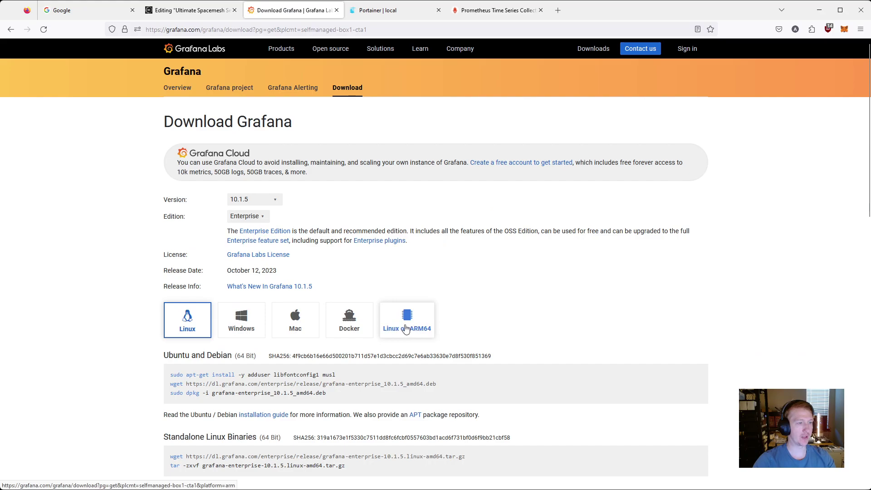
Review the Linux apt-get and Windows msi install instructions, then close the download page.
{"action": "scroll", "coordinate": [212, 383], "scroll_direction": "down", "scroll_amount": 2}
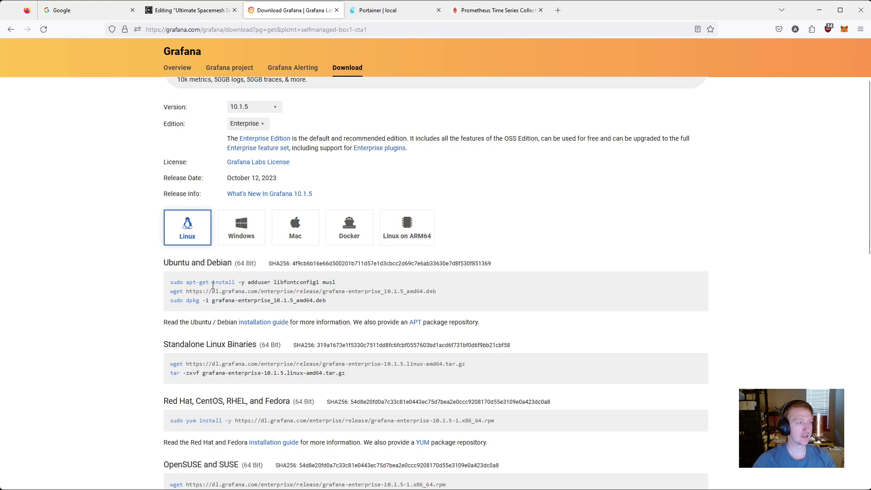
{"action": "left_click_drag", "start_coordinate": [248, 282], "coordinate": [336, 282]}
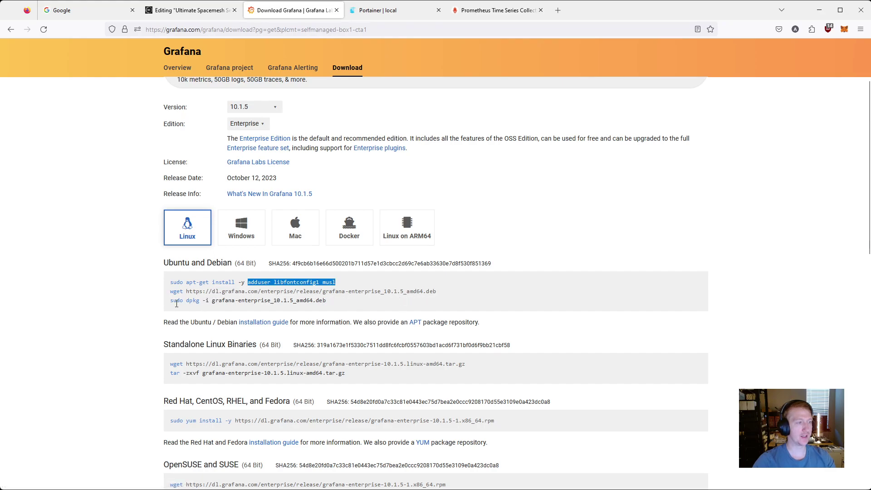
{"action": "left_click", "coordinate": [241, 237]}
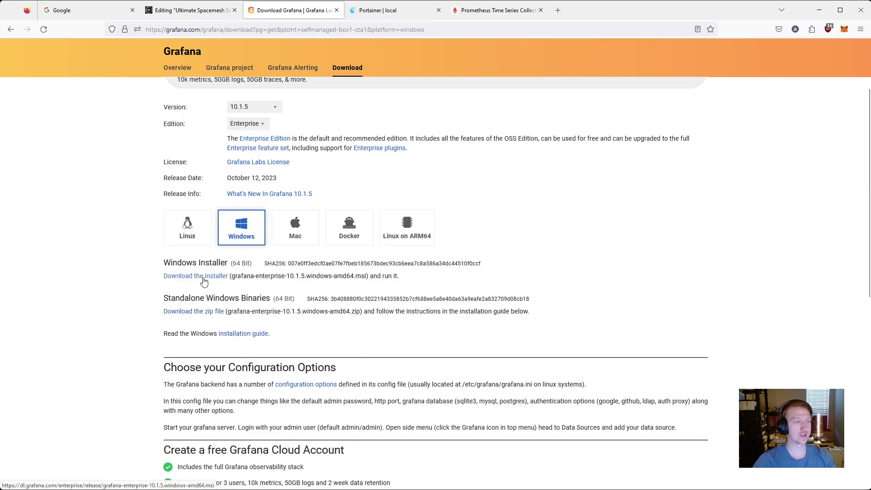
{"action": "double_click", "coordinate": [361, 276]}
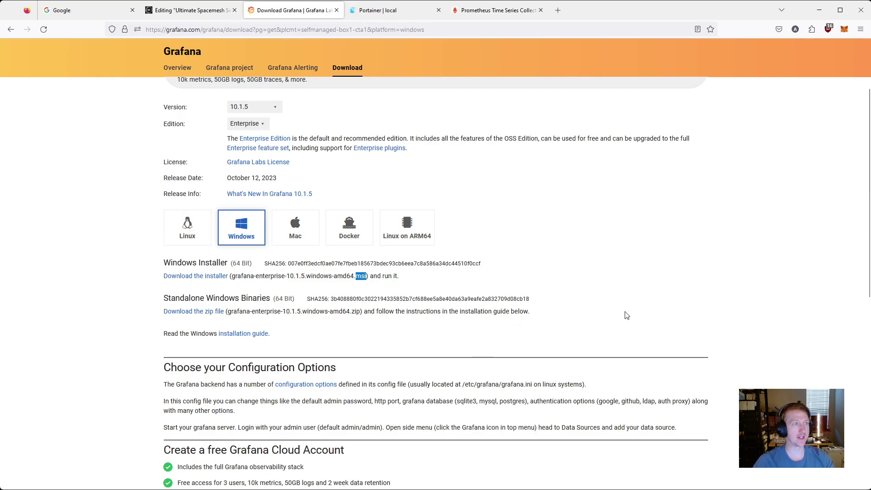
{"action": "left_click", "coordinate": [337, 10]}
Load localhost:3000 in a new tab to reach the local Grafana home page.
{"action": "left_click", "coordinate": [455, 10]}
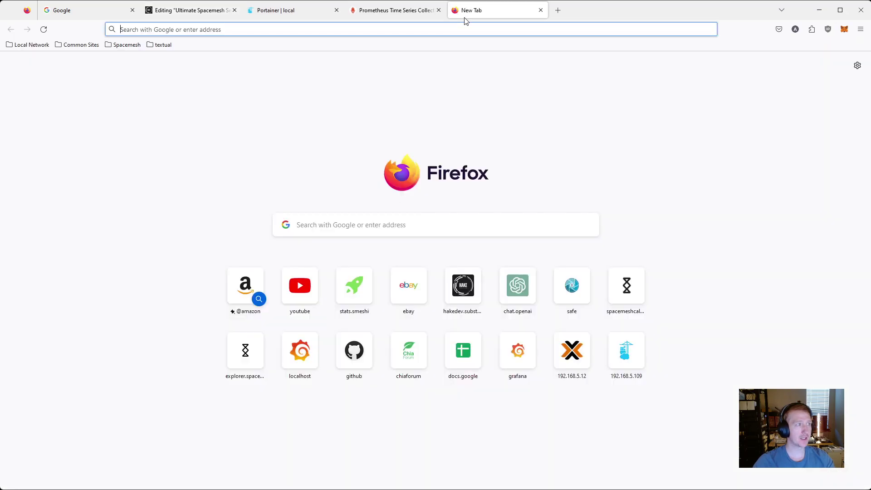
{"action": "type", "text": "localhost:3000/"}
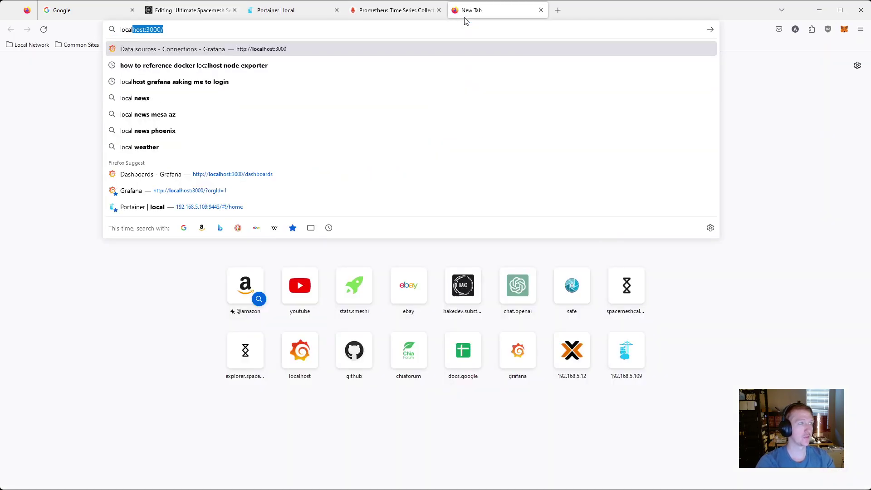
{"action": "key", "text": "Return"}
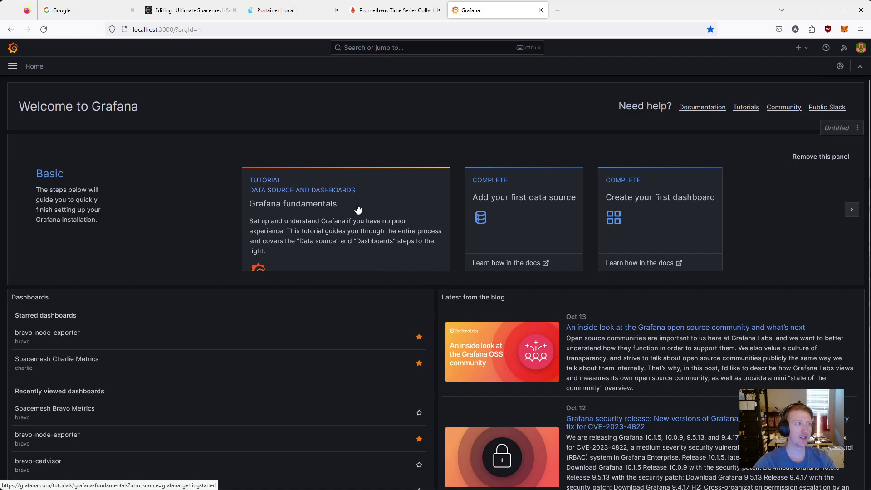
{"action": "left_click", "coordinate": [146, 29]}
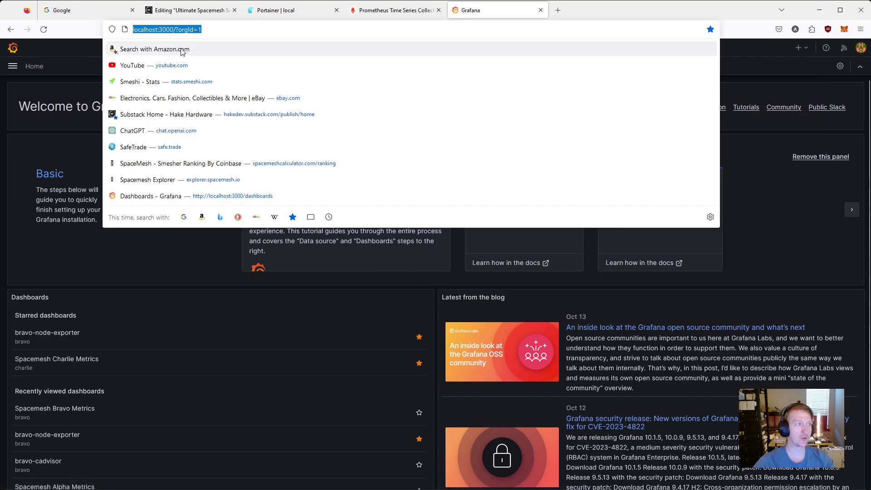
{"action": "left_click", "coordinate": [300, 313]}
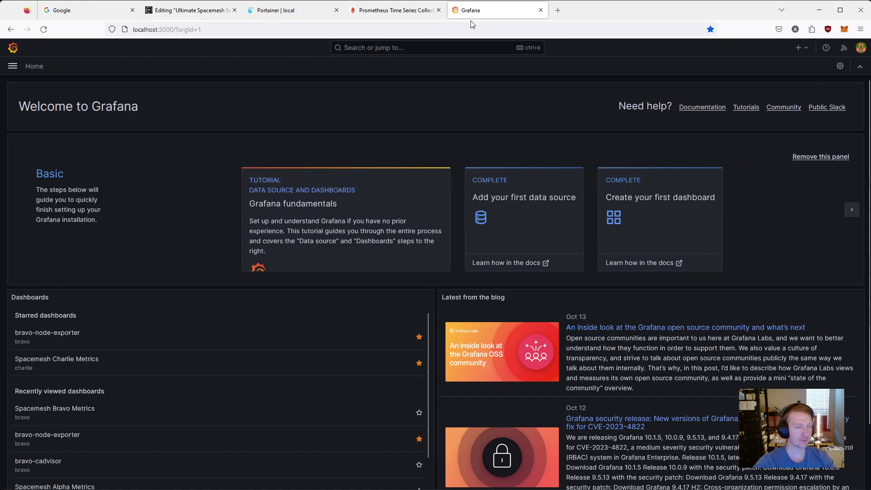
Switch to the 'Portainer | local' tab to see the cadvisor, portainer and prometheus containers.
{"action": "left_click", "coordinate": [313, 14]}
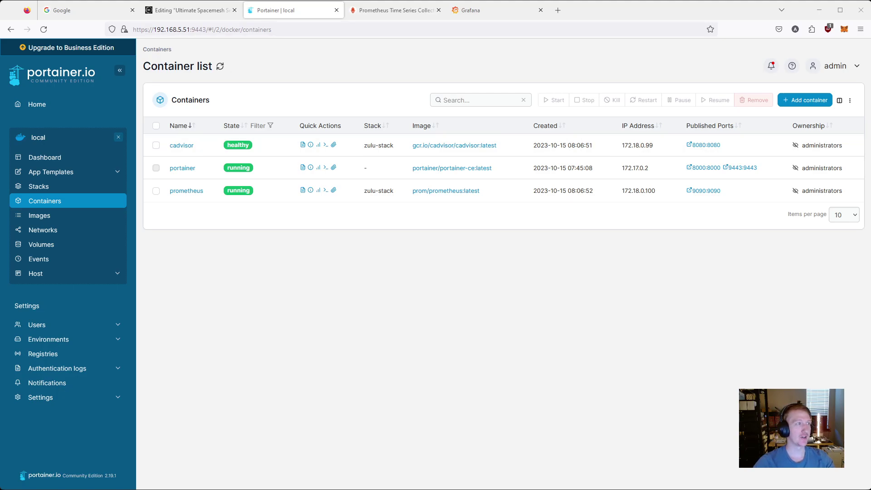
Return to the Substack draft and scroll to the Connections section on adding Prometheus.
{"action": "key", "text": "ctrl+shift+Tab"}
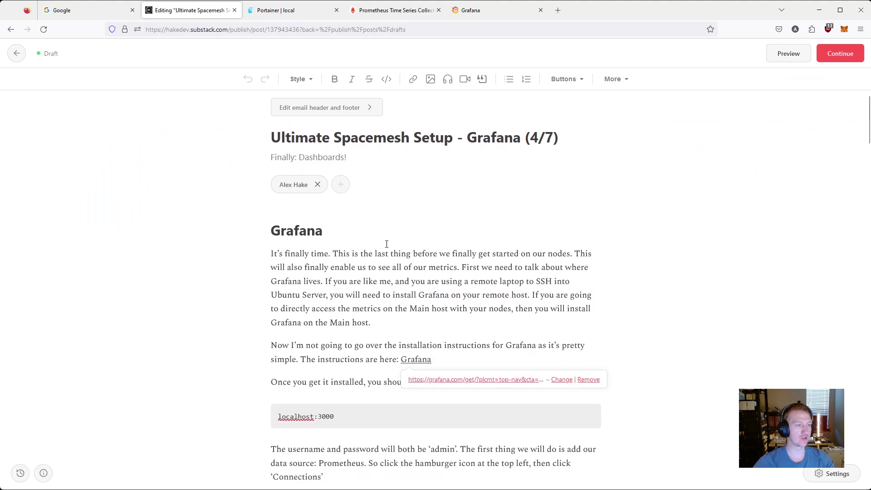
{"action": "scroll", "coordinate": [309, 283], "scroll_direction": "down", "scroll_amount": 3}
{"action": "left_click_drag", "start_coordinate": [414, 258], "coordinate": [280, 261]}
{"action": "scroll", "coordinate": [400, 294], "scroll_direction": "down", "scroll_amount": 2}
{"action": "scroll", "coordinate": [408, 281], "scroll_direction": "down", "scroll_amount": 2}
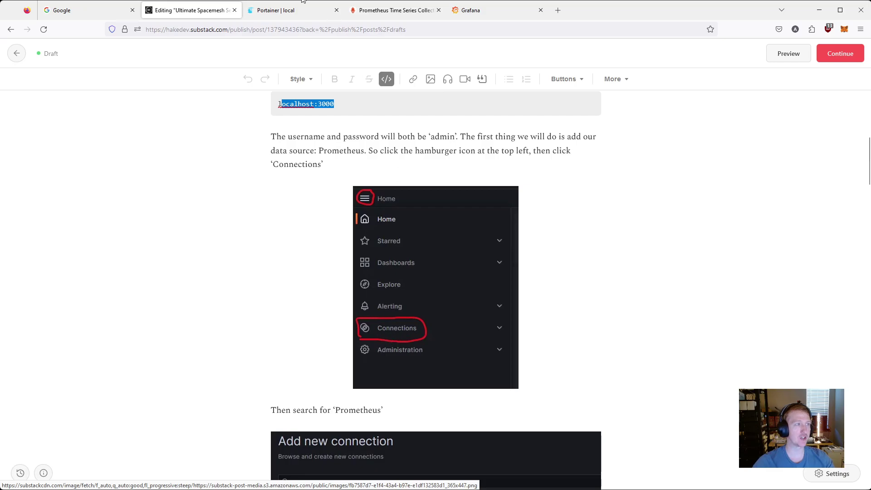
Through Connections, search 'prom' and add a new Prometheus data source.
{"action": "left_click", "coordinate": [476, 10]}
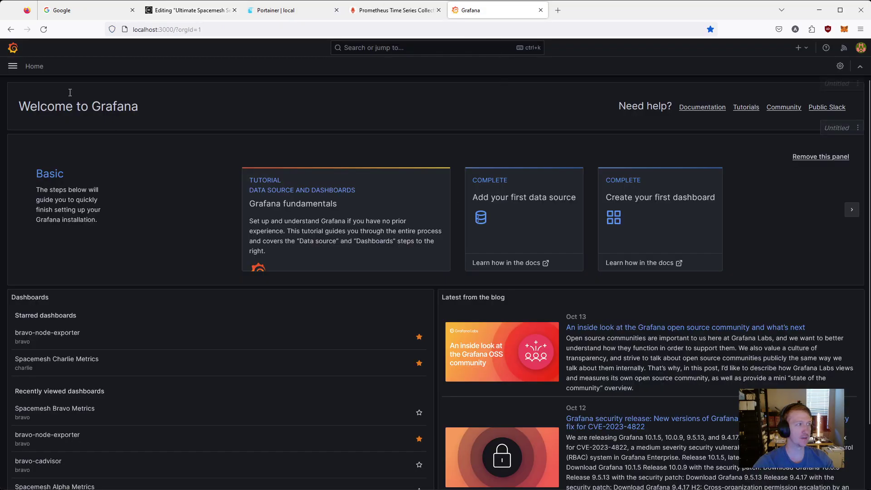
{"action": "left_click", "coordinate": [13, 66]}
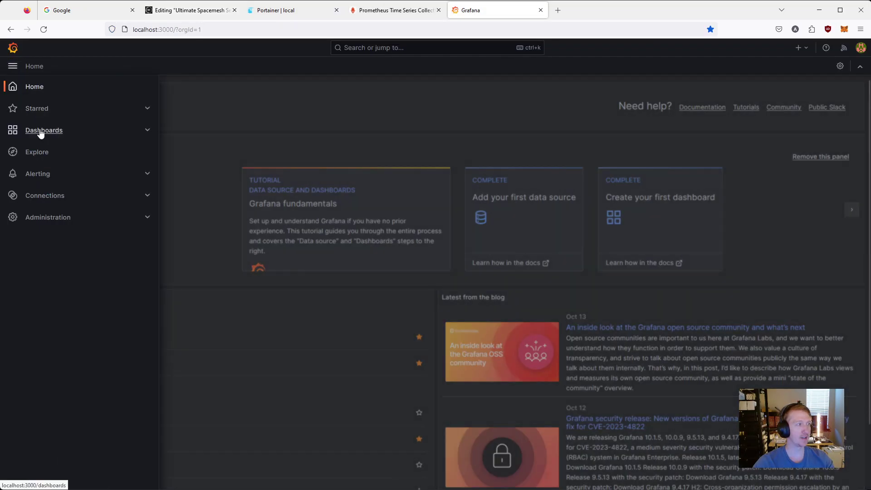
{"action": "left_click", "coordinate": [48, 197]}
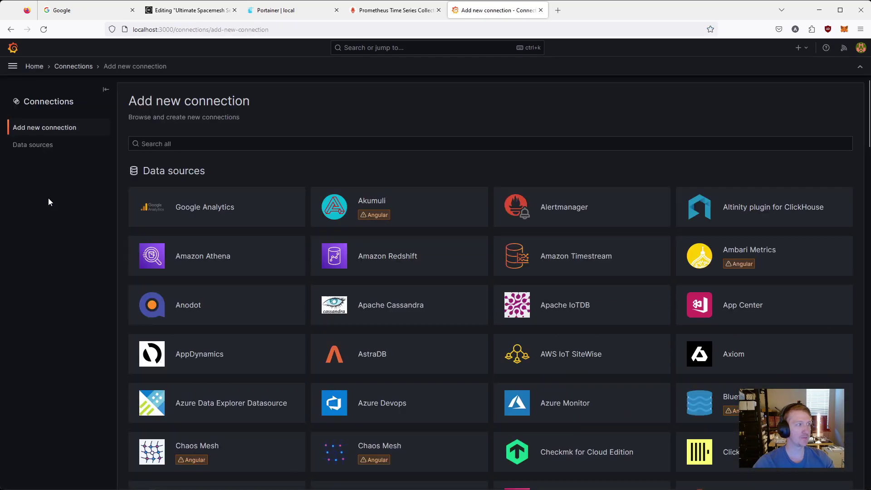
{"action": "left_click", "coordinate": [216, 144]}
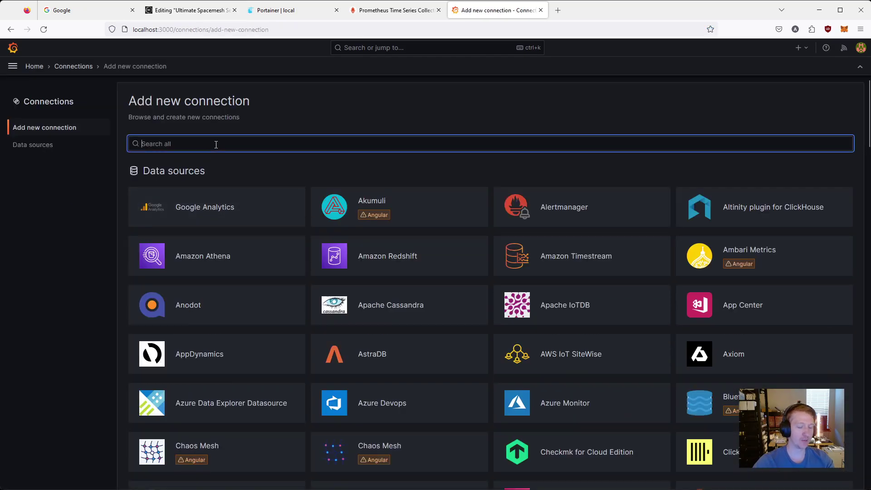
{"action": "type", "text": "prom"}
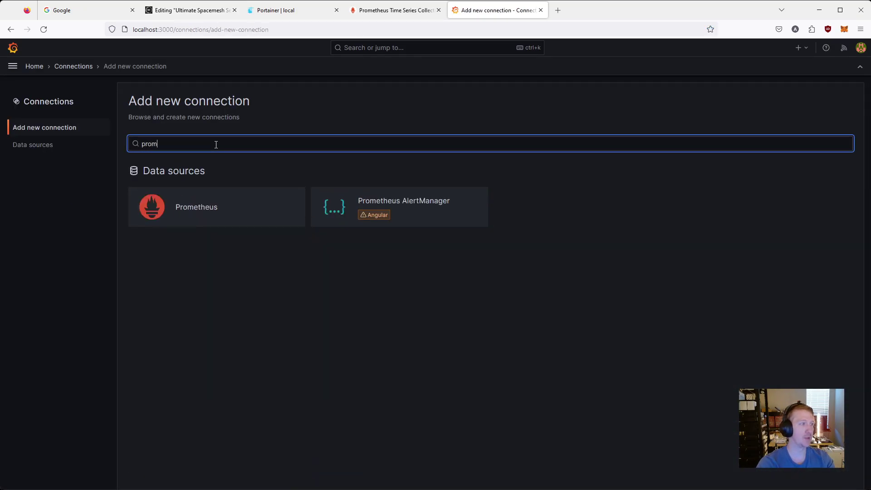
{"action": "left_click", "coordinate": [209, 217]}
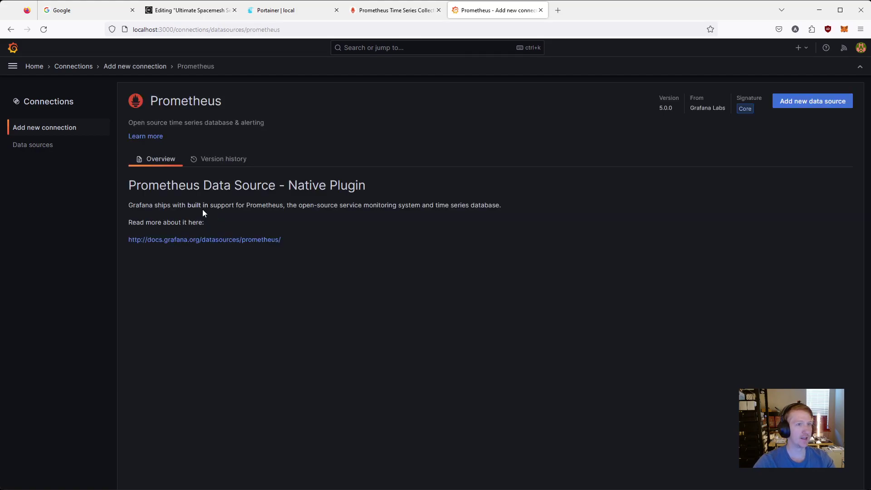
{"action": "left_click", "coordinate": [818, 99]}
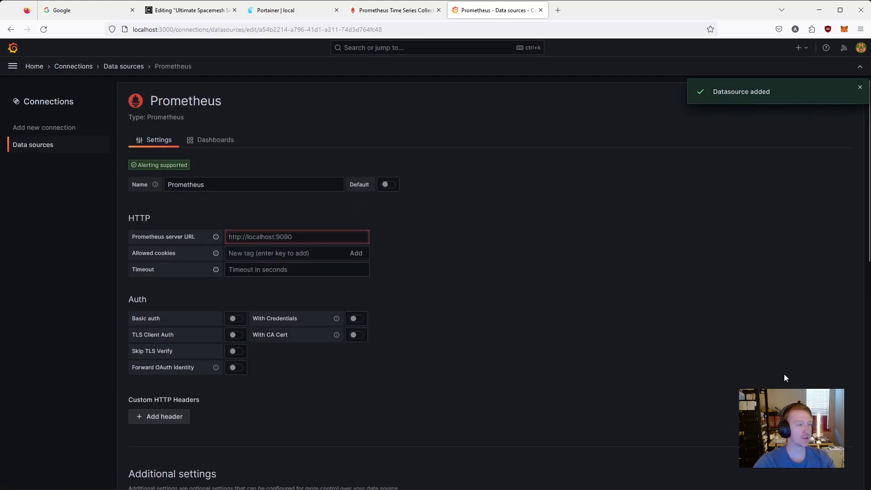
{"action": "left_click", "coordinate": [301, 238]}
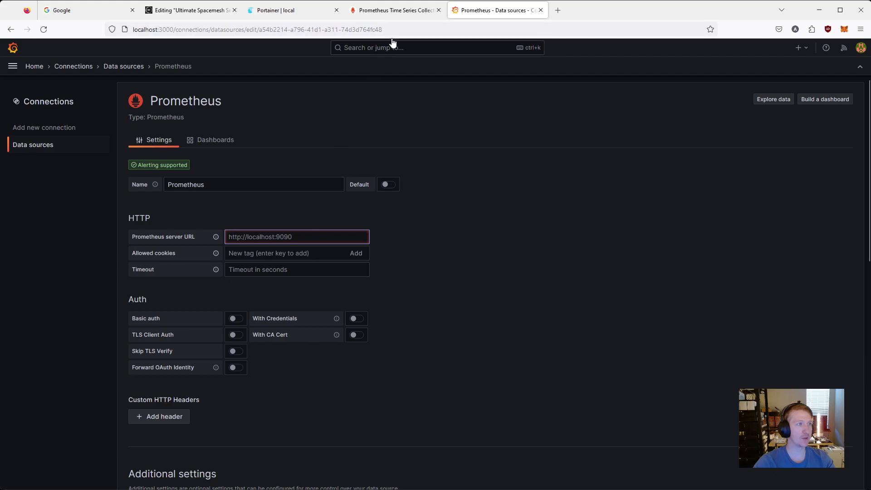
Copy 192.168.5.51:9090 from the Prometheus page and paste it as the server URL.
{"action": "left_click", "coordinate": [398, 12]}
{"action": "left_click", "coordinate": [189, 29]}
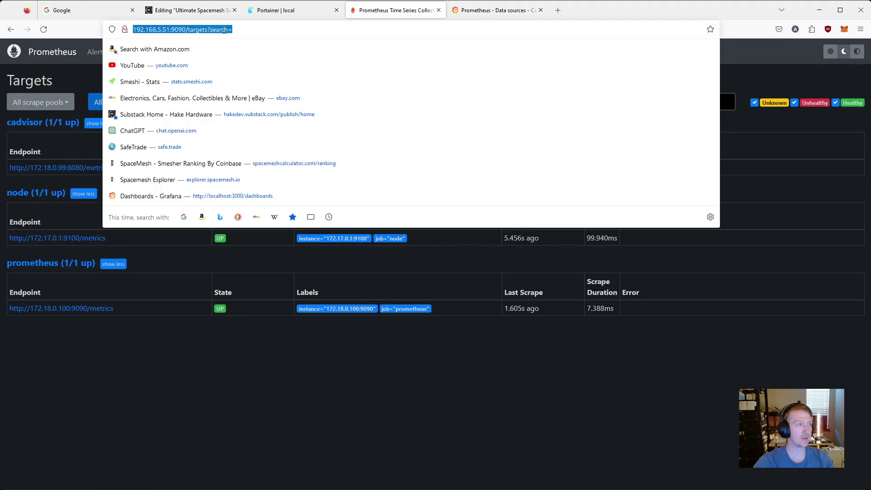
{"action": "left_click", "coordinate": [186, 30]}
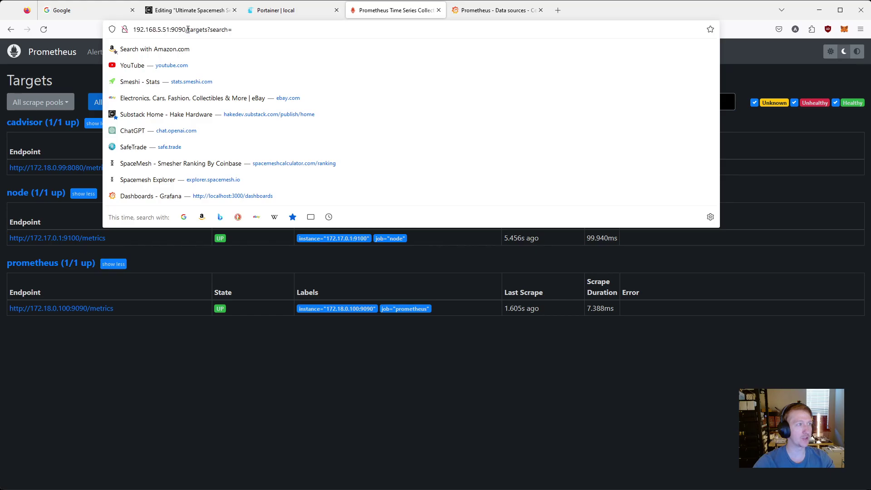
{"action": "left_click_drag", "start_coordinate": [186, 30], "coordinate": [133, 29]}
{"action": "key", "text": "ctrl+c"}
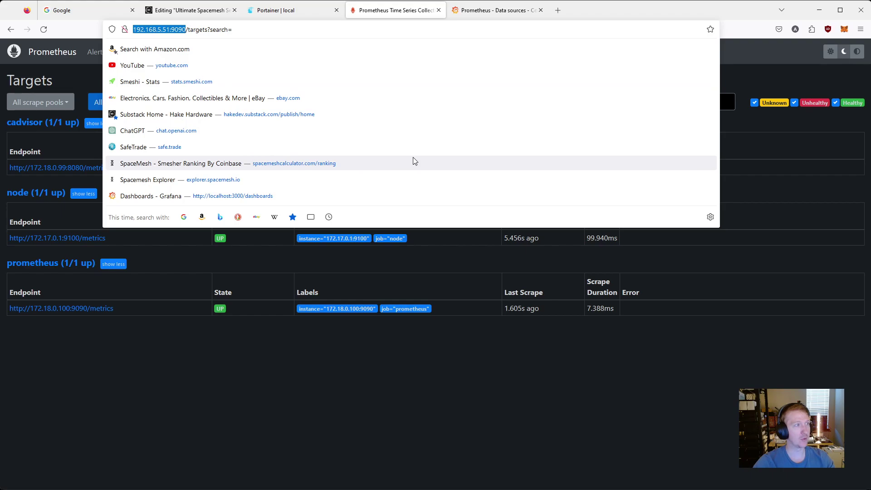
{"action": "left_click", "coordinate": [499, 14]}
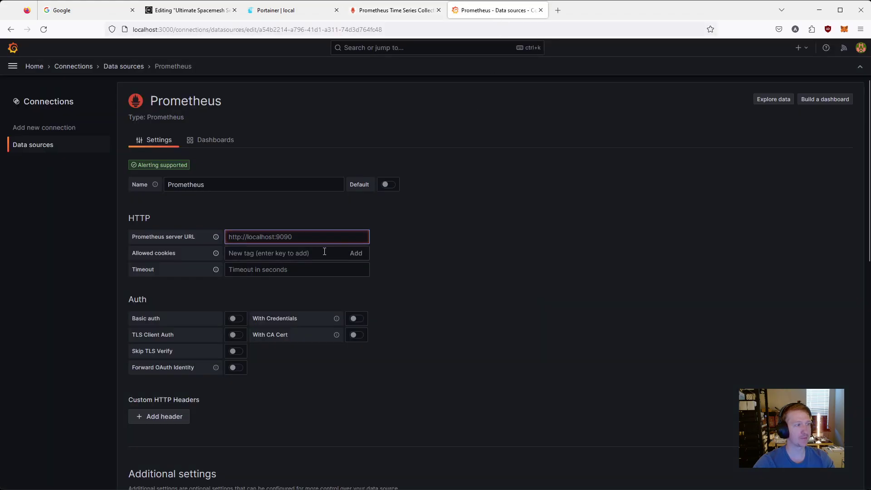
{"action": "key", "text": "ctrl+v"}
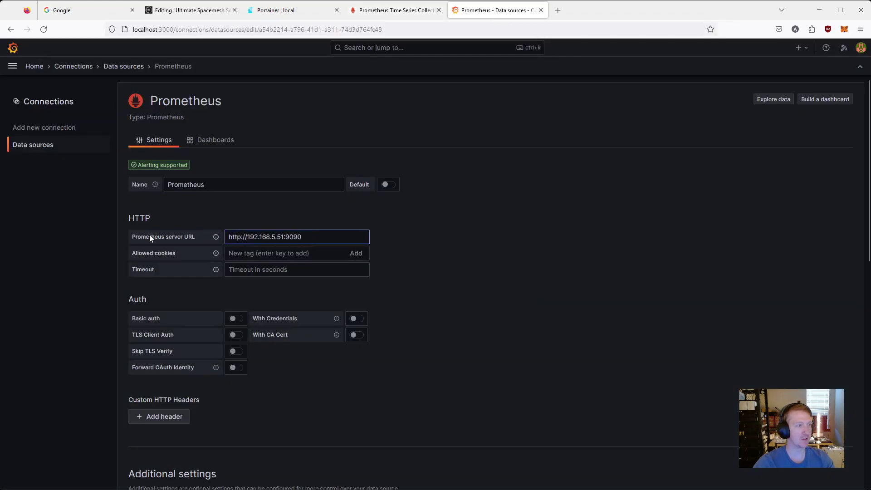
Rename the data source to 'zulu-prometheus', save and test it, then return to Data sources.
{"action": "double_click", "coordinate": [215, 184]}
{"action": "type", "text": "zulu-prometheus"}
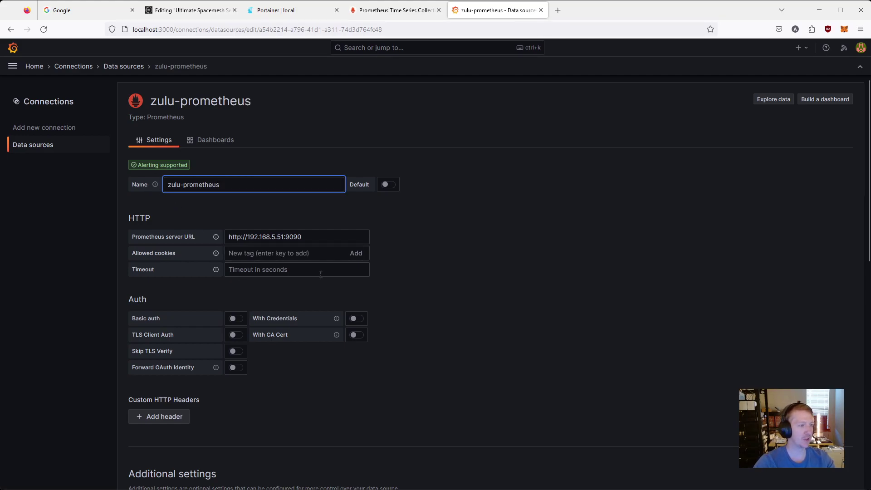
{"action": "scroll", "coordinate": [250, 368], "scroll_direction": "down", "scroll_amount": 9}
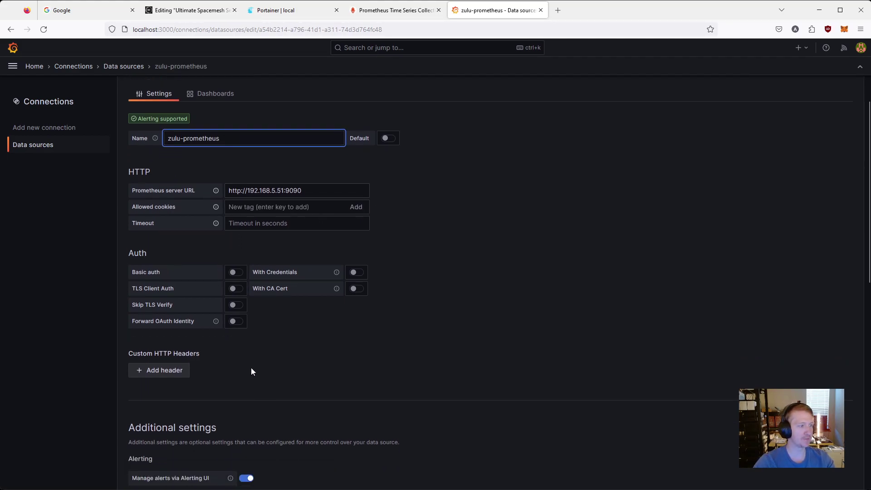
{"action": "scroll", "coordinate": [258, 295], "scroll_direction": "down", "scroll_amount": 2}
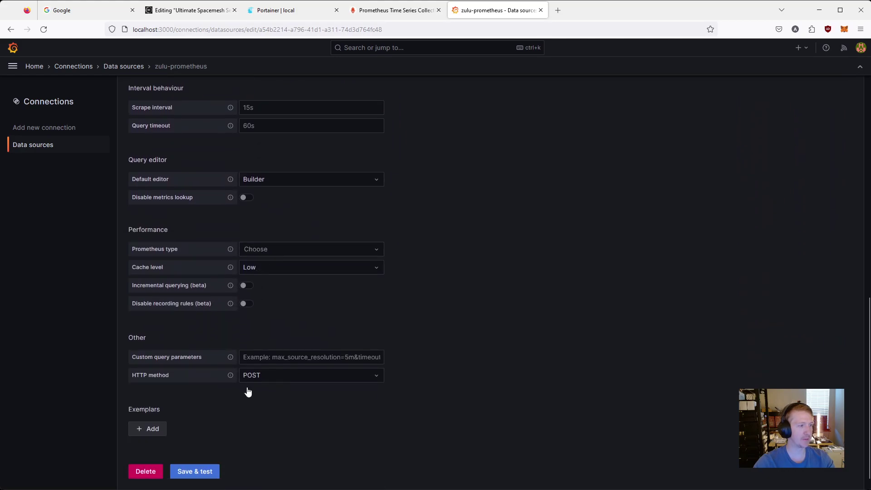
{"action": "left_click", "coordinate": [195, 472]}
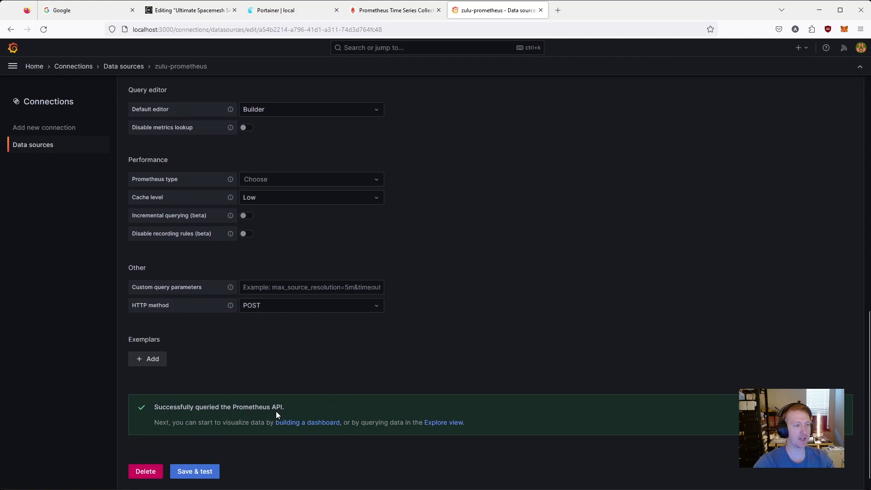
{"action": "left_click", "coordinate": [39, 149]}
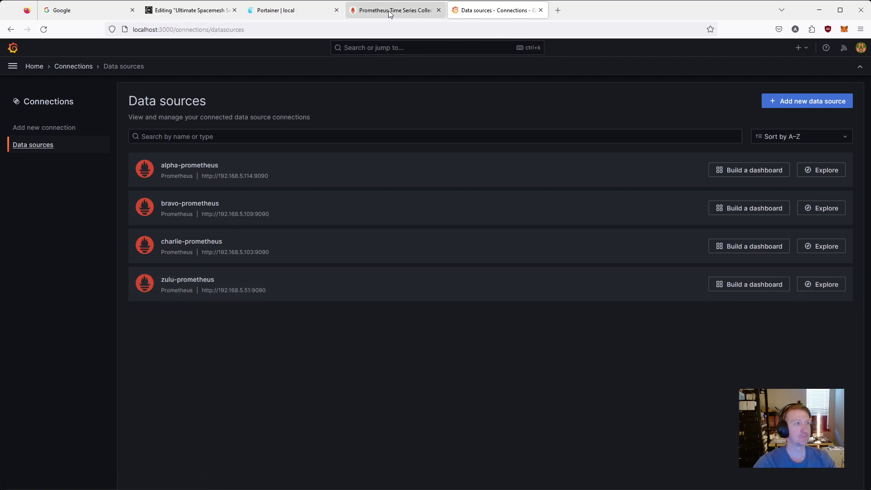
Scroll the Substack draft to the 'Save and Test' and Node Exporter dashboards section.
{"action": "left_click", "coordinate": [191, 10]}
{"action": "scroll", "coordinate": [461, 308], "scroll_direction": "down", "scroll_amount": 7}
{"action": "scroll", "coordinate": [461, 308], "scroll_direction": "down", "scroll_amount": 20}
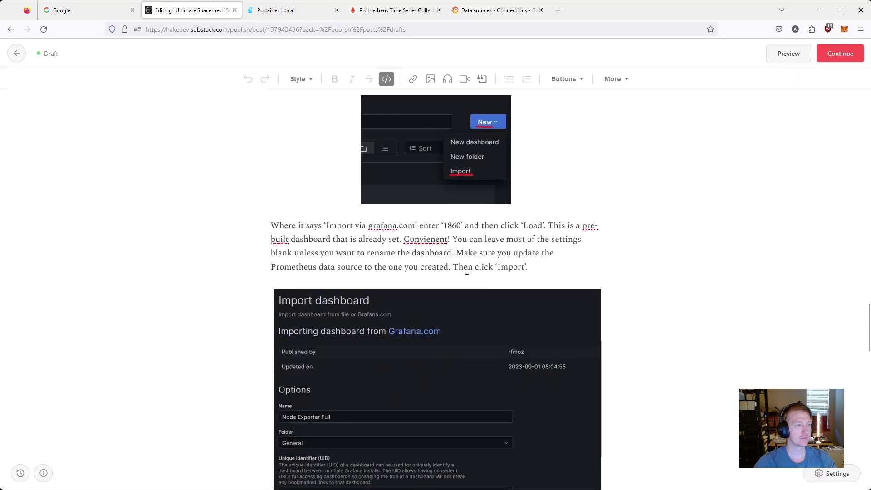
{"action": "scroll", "coordinate": [427, 263], "scroll_direction": "up", "scroll_amount": 7}
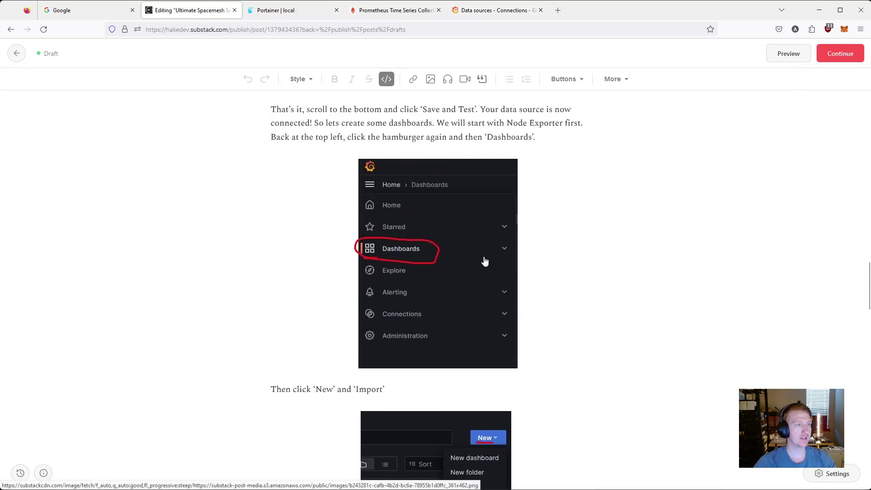
{"action": "scroll", "coordinate": [476, 256], "scroll_direction": "up", "scroll_amount": 4}
{"action": "scroll", "coordinate": [467, 259], "scroll_direction": "down", "scroll_amount": 4}
{"action": "scroll", "coordinate": [466, 260], "scroll_direction": "down", "scroll_amount": 2}
{"action": "scroll", "coordinate": [465, 256], "scroll_direction": "up", "scroll_amount": 5}
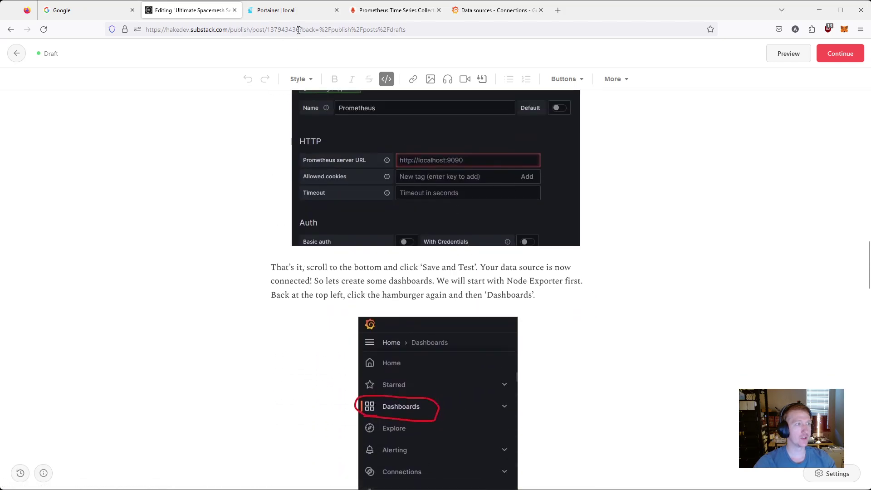
In Grafana, go to Dashboards and choose New > Import.
{"action": "left_click", "coordinate": [482, 10]}
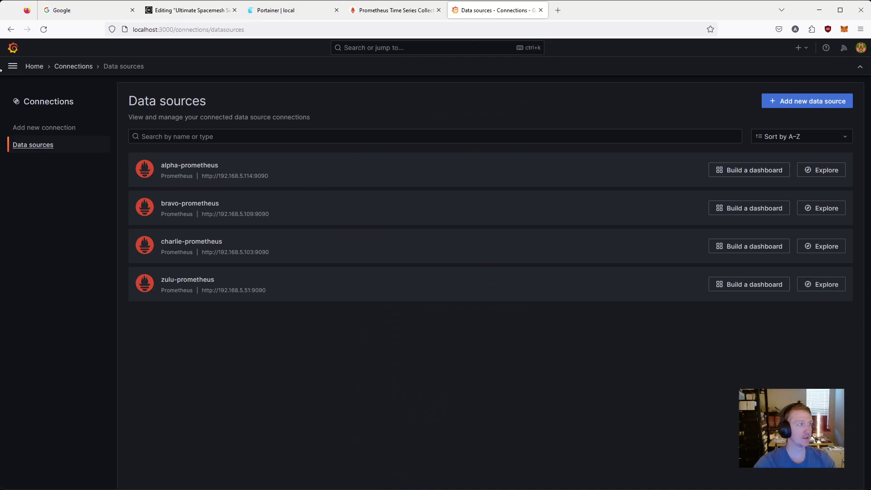
{"action": "left_click", "coordinate": [13, 65]}
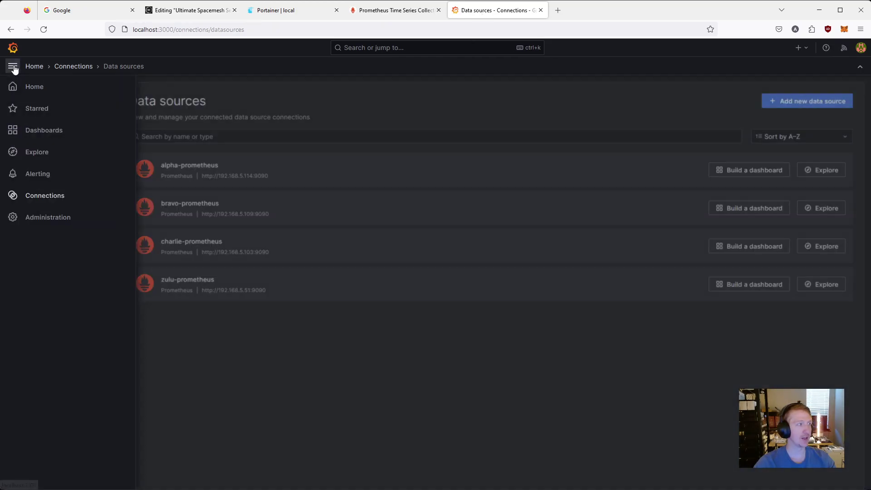
{"action": "left_click", "coordinate": [45, 131]}
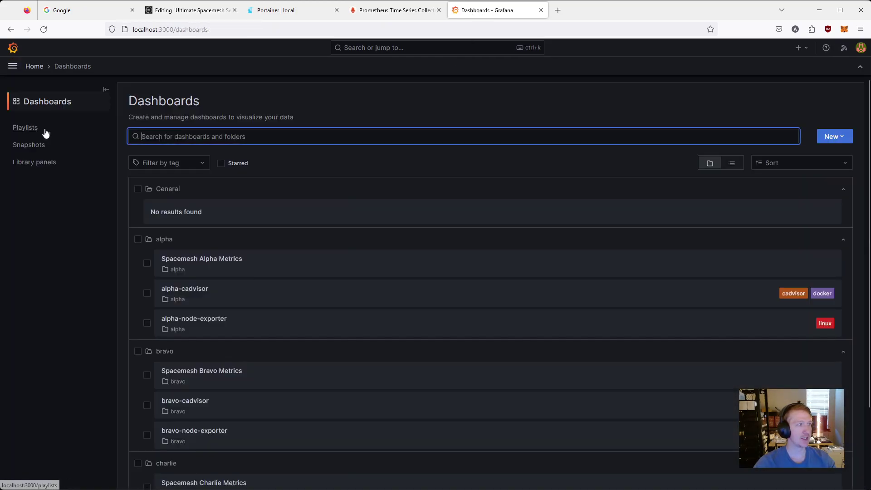
{"action": "left_click", "coordinate": [839, 139]}
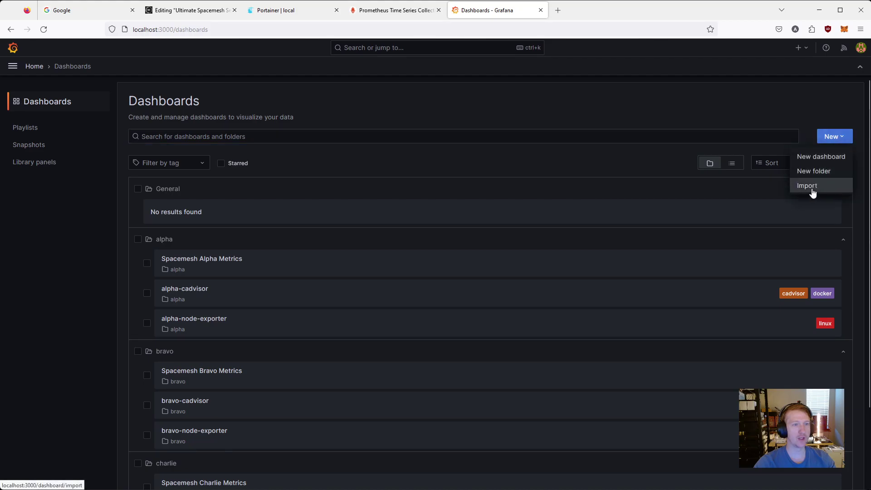
{"action": "left_click", "coordinate": [810, 185]}
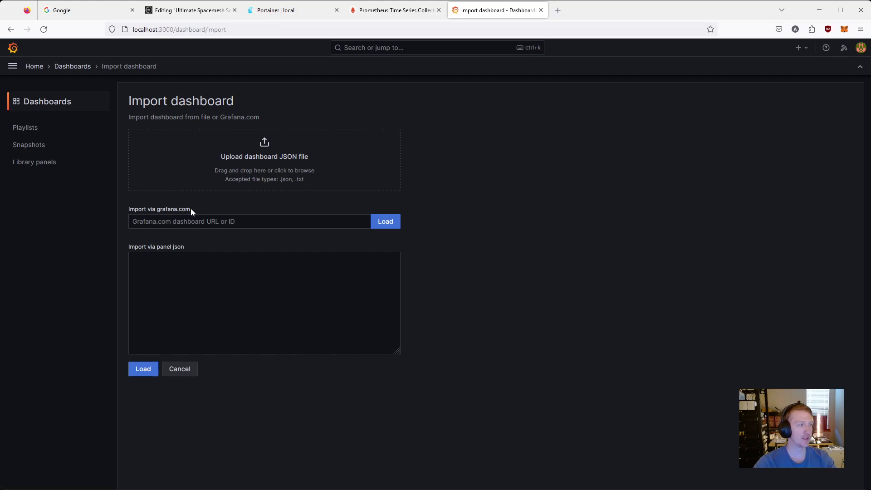
Search 'grafana dashboards' and browse the Grafana Labs dashboards catalog.
{"action": "left_click", "coordinate": [560, 10]}
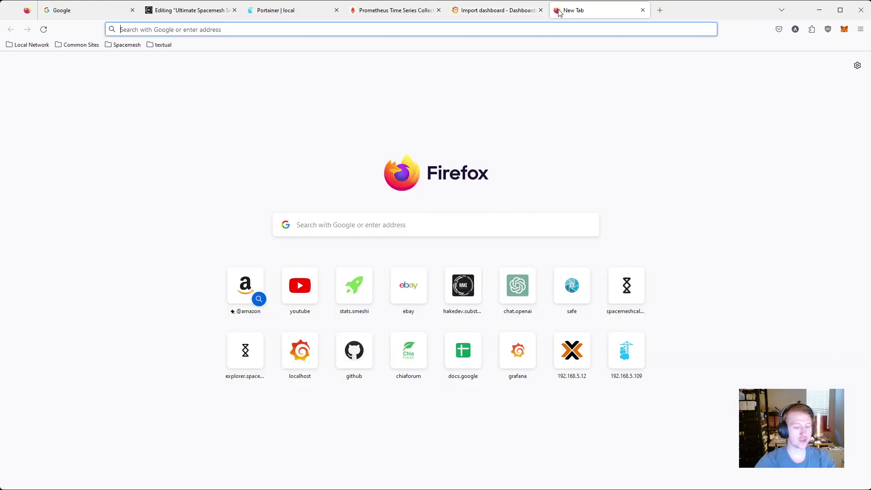
{"action": "type", "text": "grafana d"}
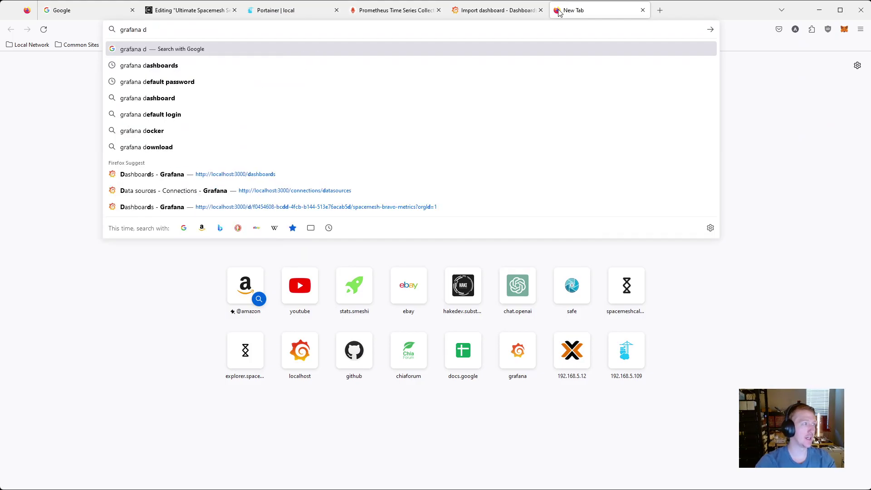
{"action": "left_click", "coordinate": [175, 66]}
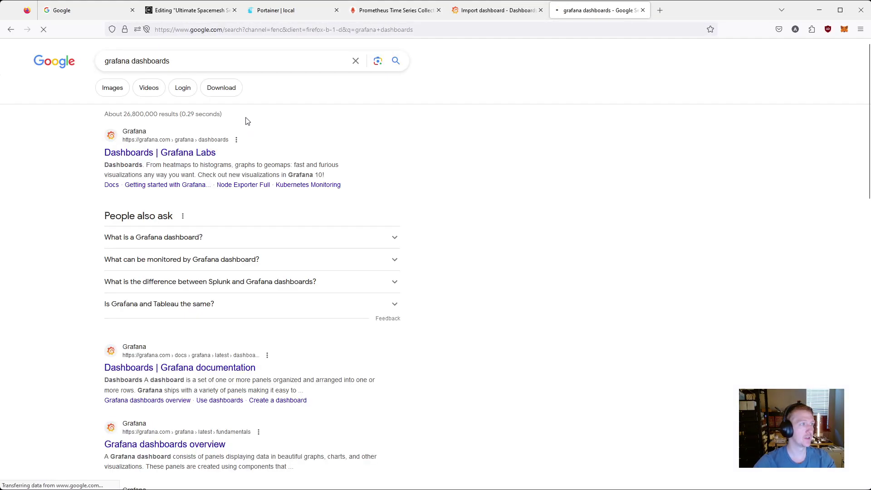
{"action": "left_click", "coordinate": [168, 155]}
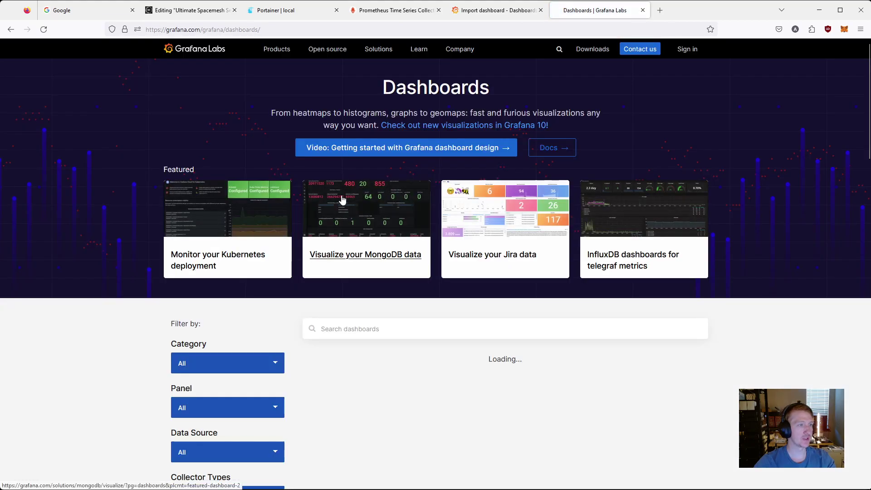
{"action": "scroll", "coordinate": [439, 331], "scroll_direction": "down", "scroll_amount": 1}
{"action": "scroll", "coordinate": [444, 323], "scroll_direction": "down", "scroll_amount": 1}
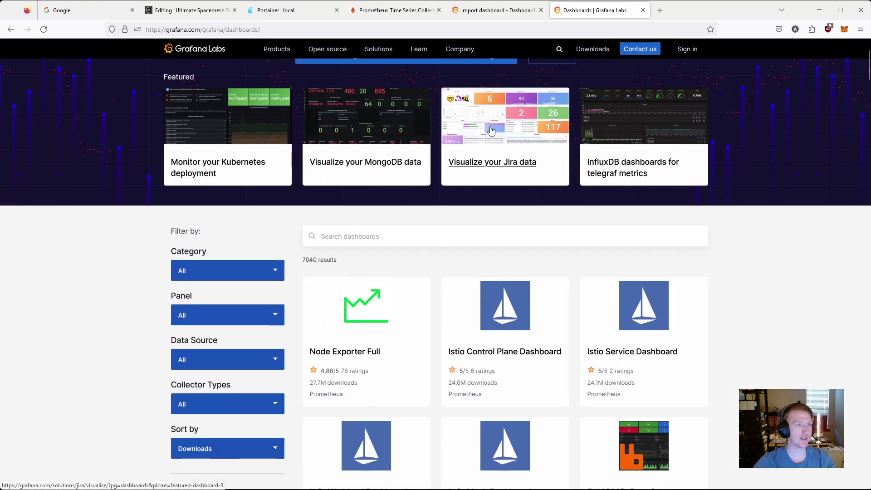
{"action": "left_click", "coordinate": [514, 127]}
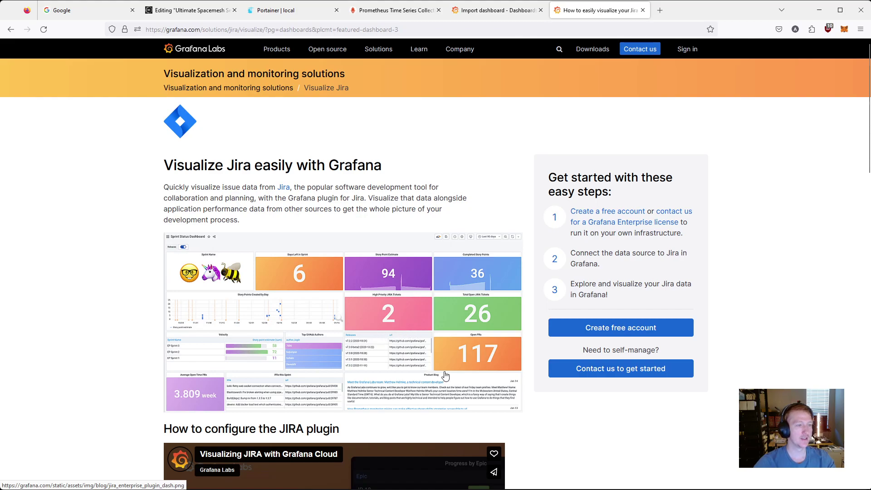
{"action": "scroll", "coordinate": [352, 312], "scroll_direction": "down", "scroll_amount": 3}
{"action": "scroll", "coordinate": [343, 170], "scroll_direction": "up", "scroll_amount": 1}
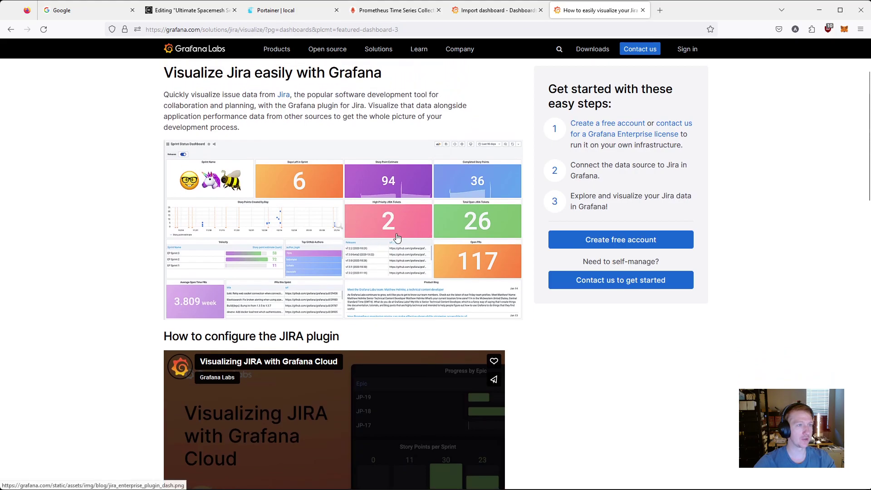
Open Node Exporter Full in the catalog and copy its ID 1860.
{"action": "left_click", "coordinate": [503, 11]}
{"action": "left_click", "coordinate": [567, 10]}
{"action": "key", "text": "alt+Left"}
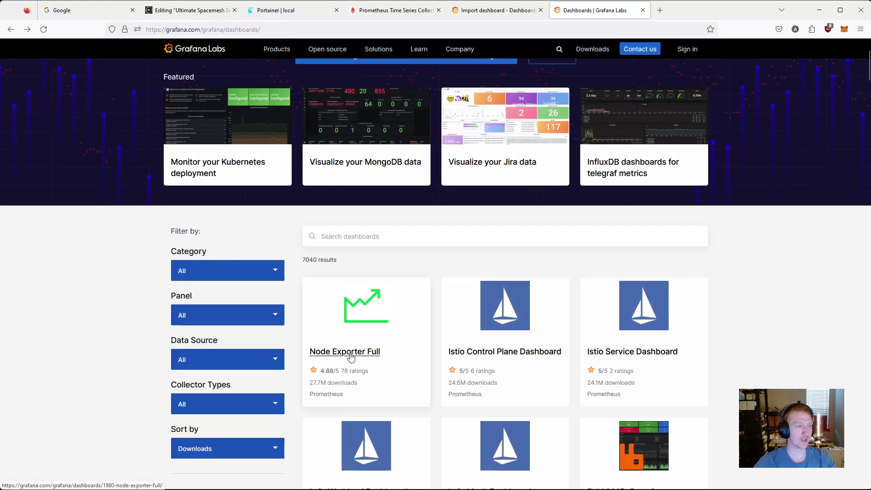
{"action": "left_click", "coordinate": [352, 354]}
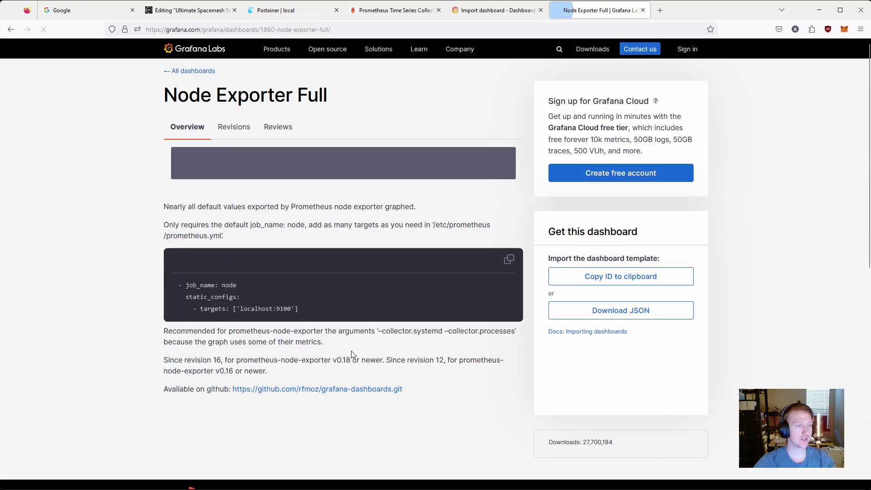
{"action": "left_click", "coordinate": [583, 356]}
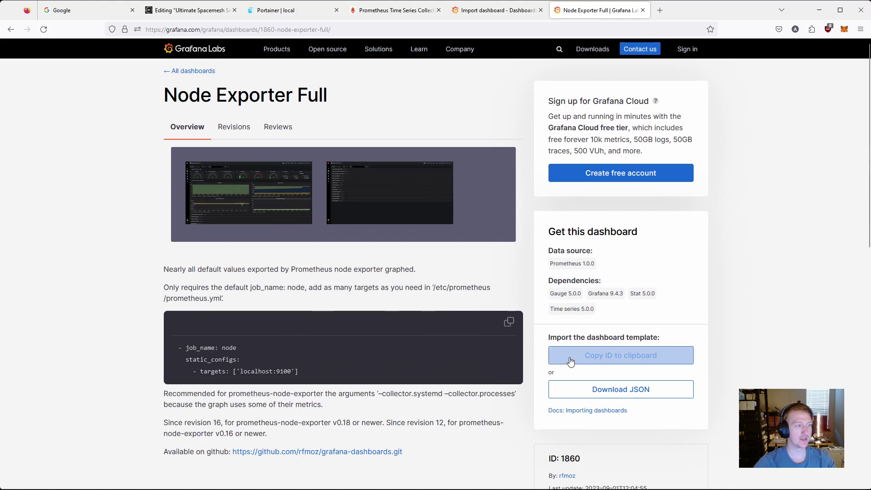
{"action": "left_click", "coordinate": [627, 360]}
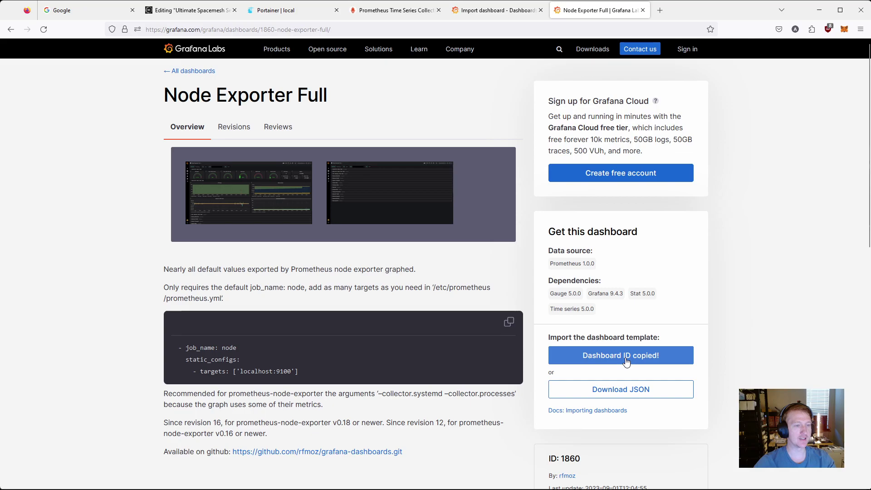
Paste ID 1860 into 'Import via grafana.com' and load Node Exporter Full.
{"action": "left_click", "coordinate": [495, 15]}
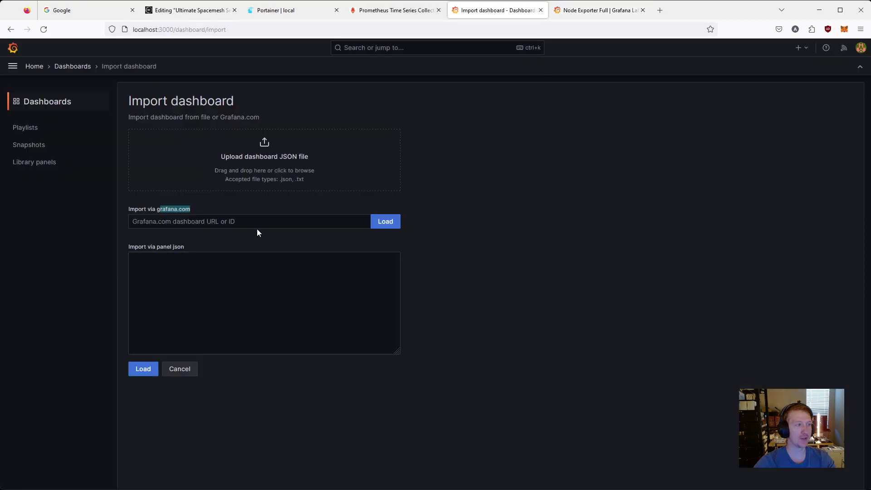
{"action": "left_click", "coordinate": [217, 222]}
{"action": "type", "text": "1860"}
{"action": "left_click", "coordinate": [387, 223]}
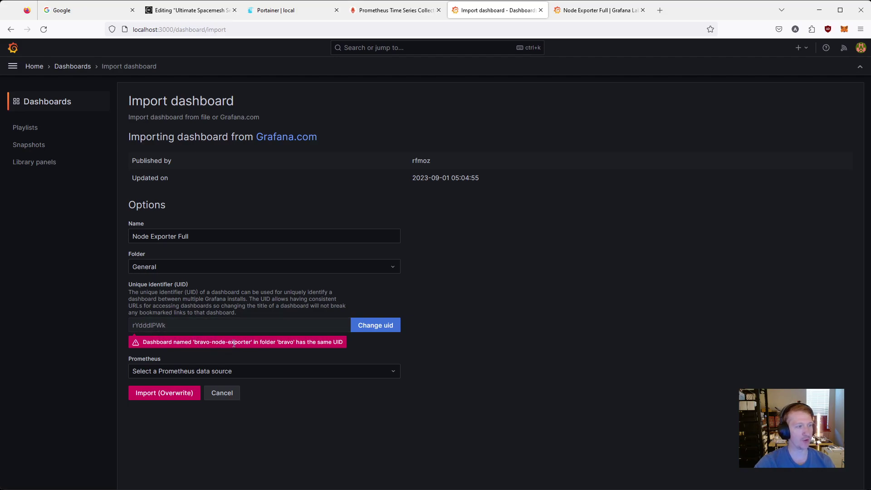
Prefix the dashboard UID with 'zulu' and rename the dashboard to zulu-node-exporter.
{"action": "left_click", "coordinate": [375, 325]}
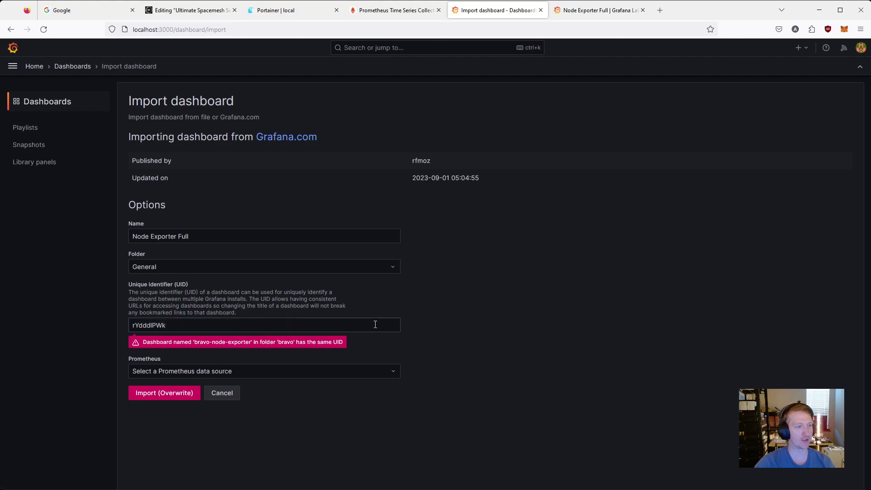
{"action": "left_click", "coordinate": [143, 326]}
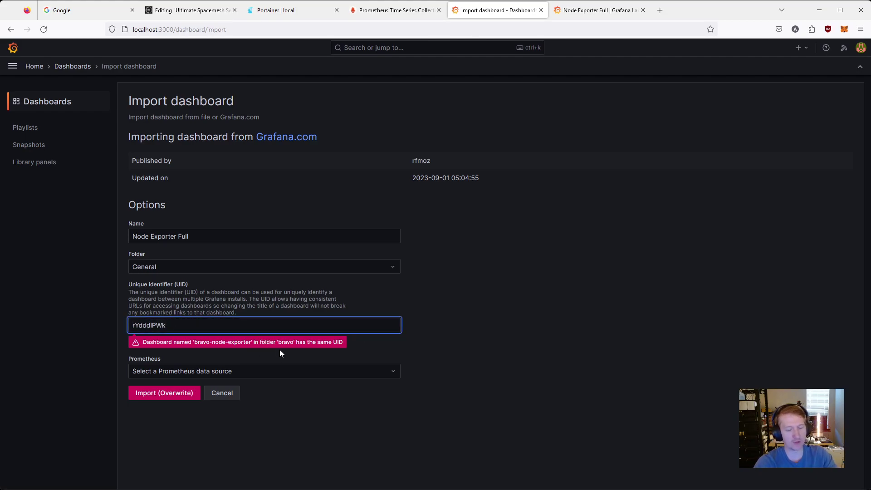
{"action": "type", "text": "zulu"}
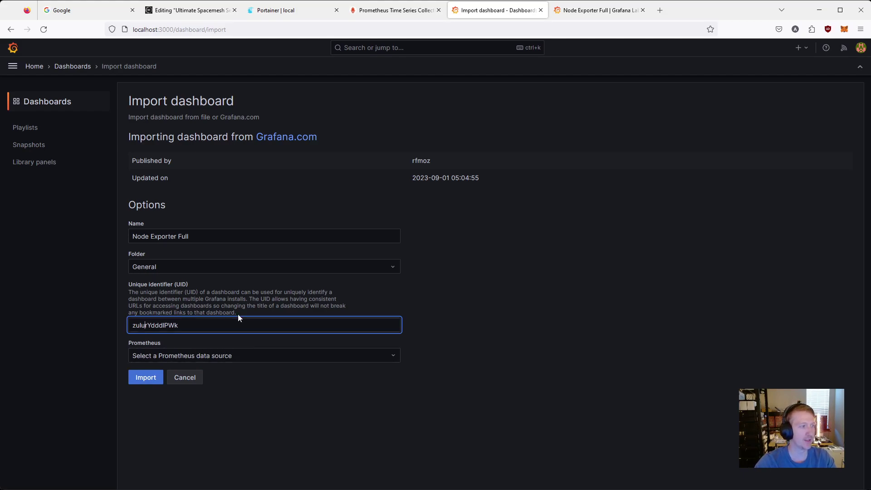
{"action": "left_click_drag", "start_coordinate": [200, 233], "coordinate": [132, 236]}
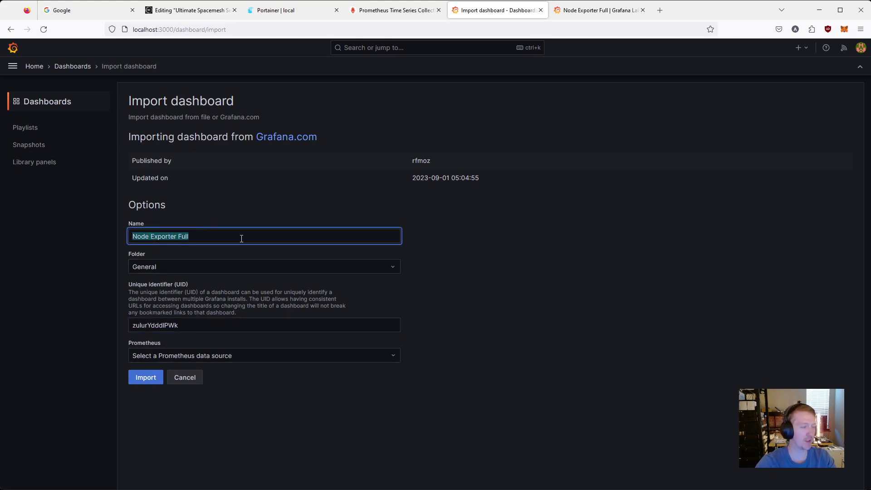
{"action": "type", "text": "zulu-n"}
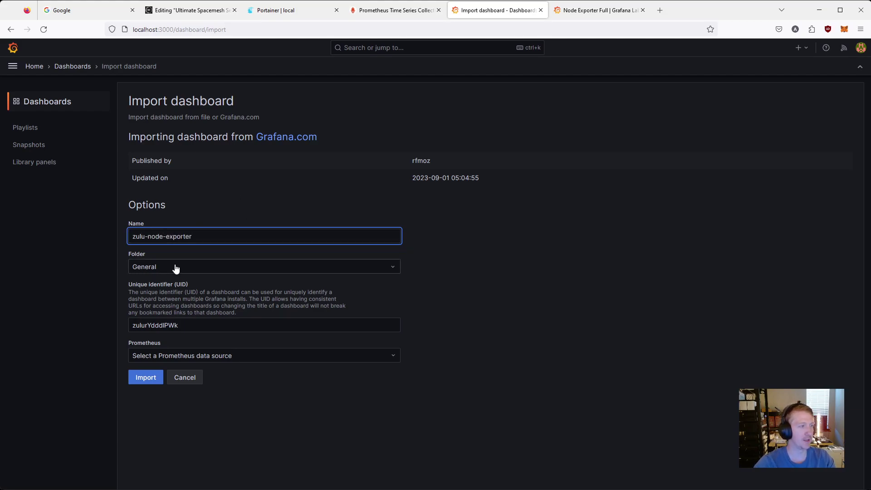
Keep the General folder, choose zulu-prometheus as the Prometheus data source, and import.
{"action": "left_click", "coordinate": [147, 268]}
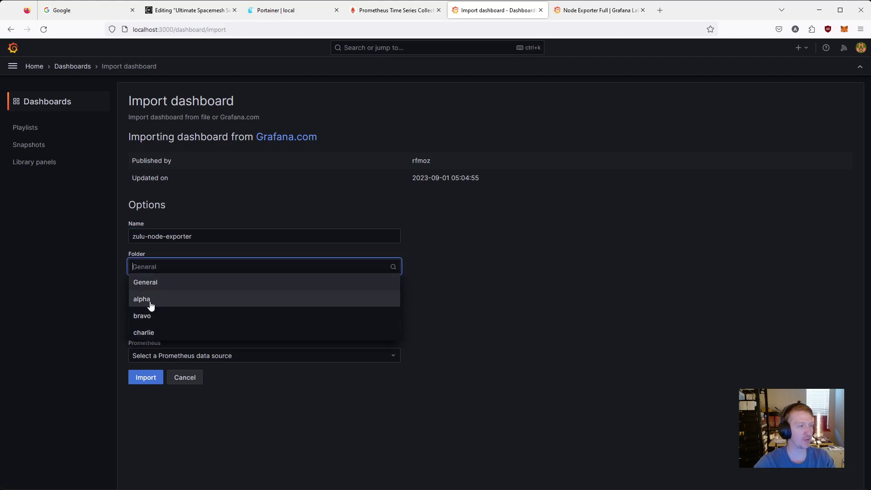
{"action": "left_click", "coordinate": [160, 268]}
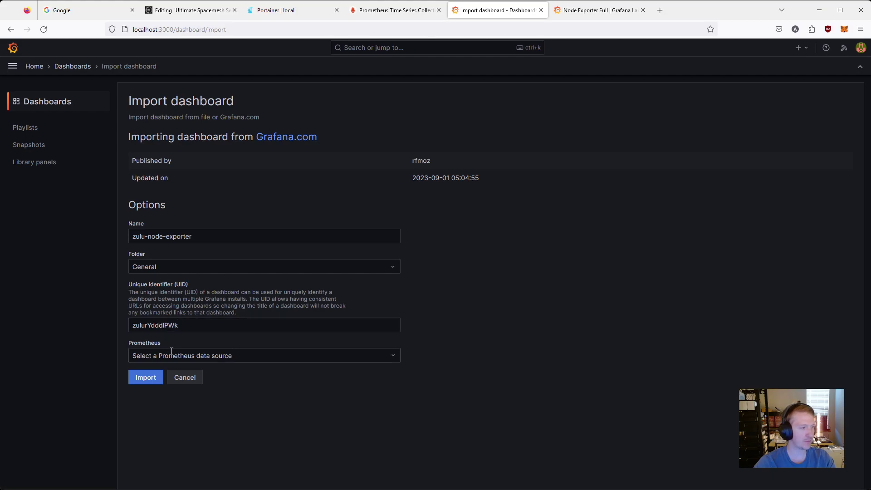
{"action": "left_click", "coordinate": [229, 357]}
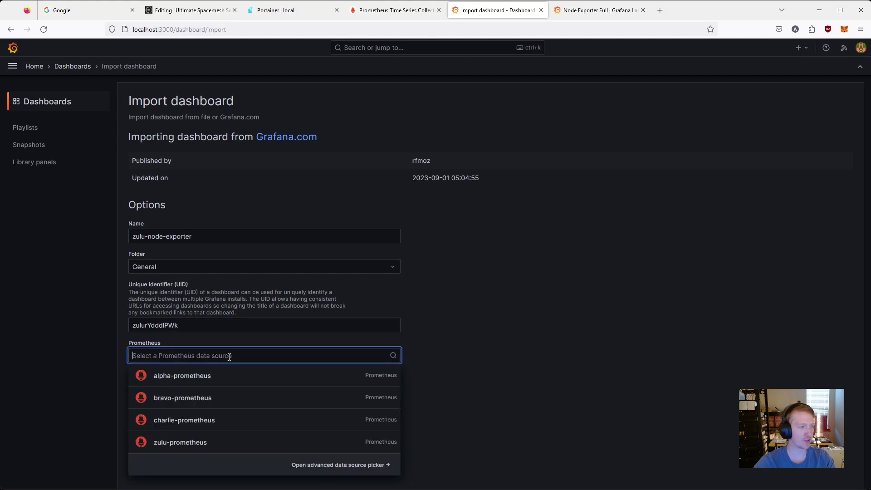
{"action": "left_click", "coordinate": [180, 448]}
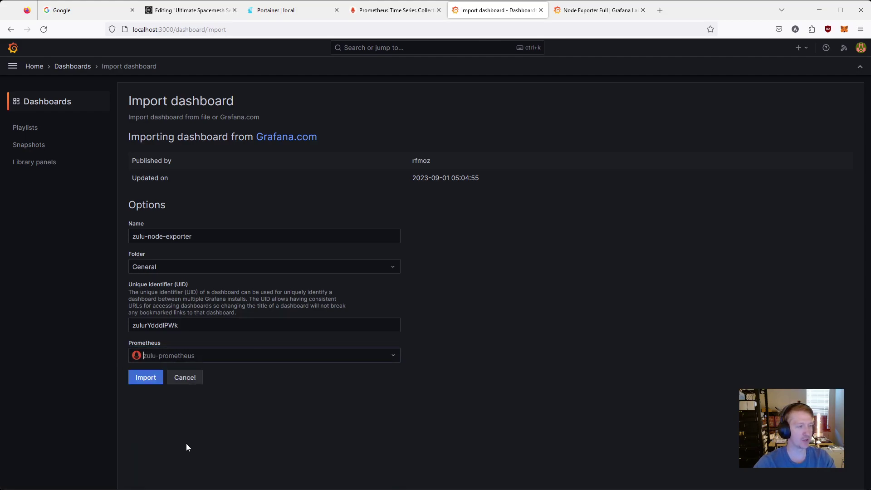
{"action": "left_click", "coordinate": [151, 380]}
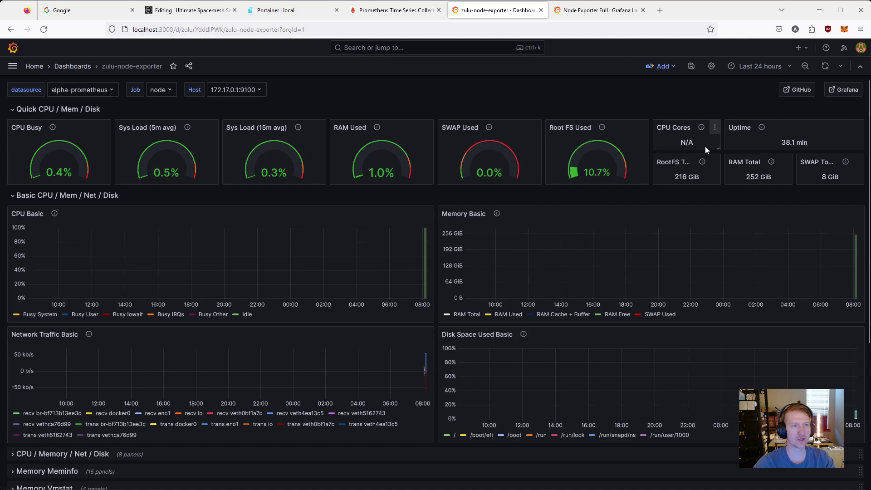
Reload the zulu-node-exporter dashboard and open the CPU Cores panel editor to inspect its query.
{"action": "left_click", "coordinate": [44, 29]}
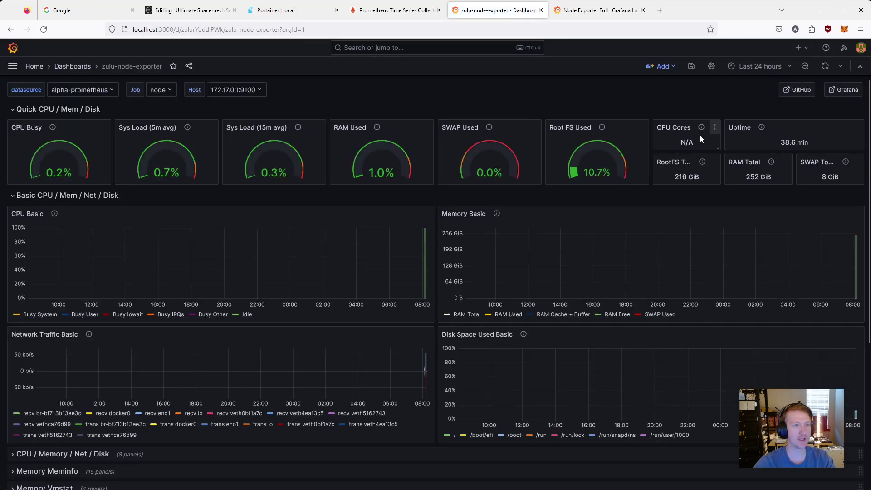
{"action": "left_click", "coordinate": [715, 131]}
{"action": "left_click", "coordinate": [658, 163]}
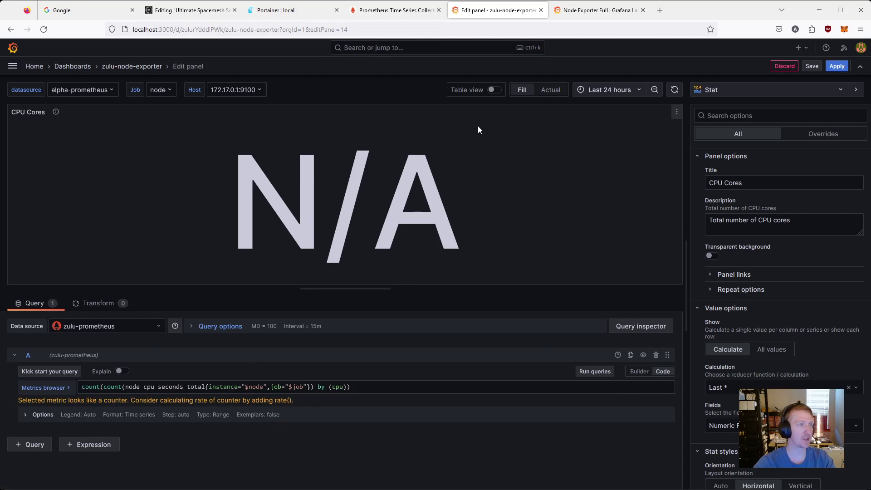
Open the alpha-node-exporter dashboard for comparison, then return to the dashboards list.
{"action": "left_click", "coordinate": [78, 68]}
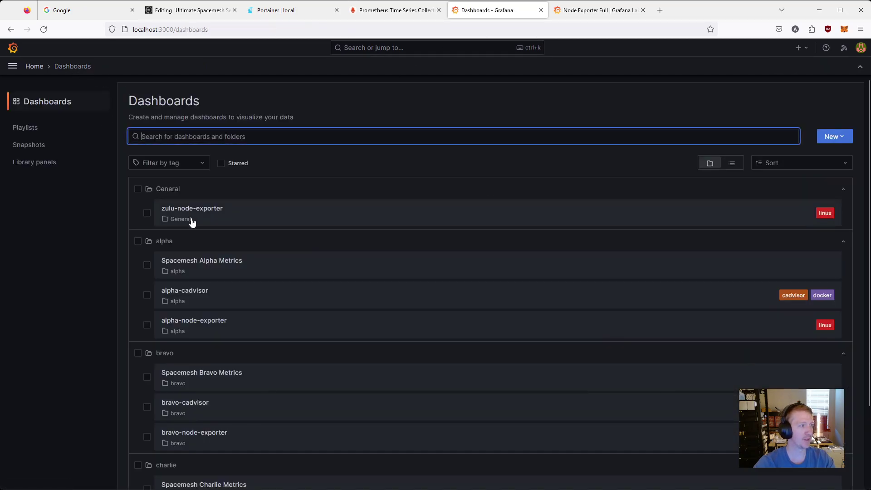
{"action": "left_click", "coordinate": [207, 323]}
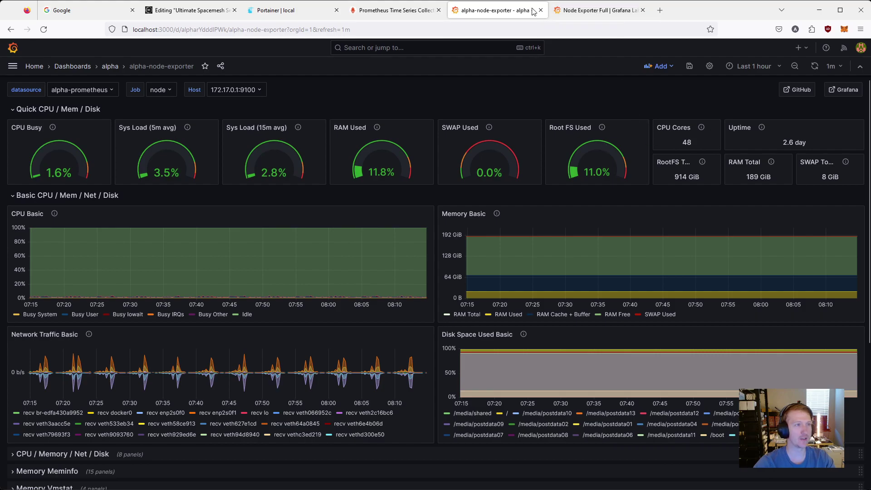
{"action": "left_click", "coordinate": [110, 67]}
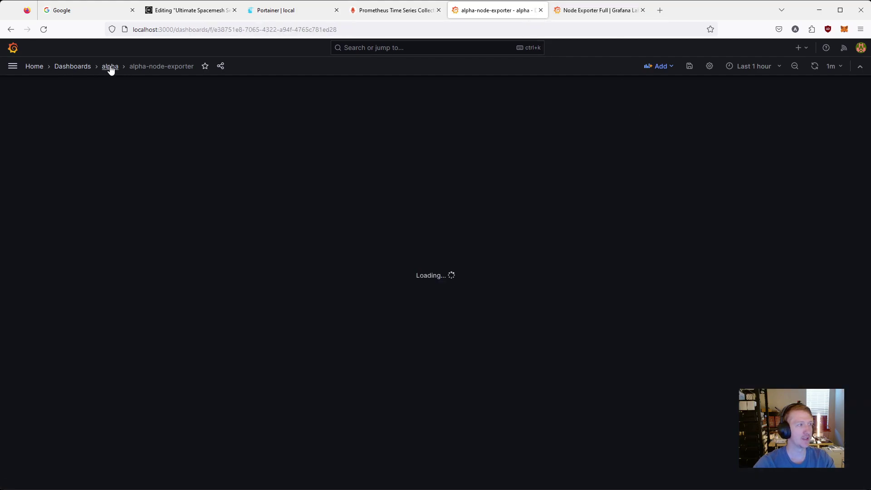
{"action": "left_click", "coordinate": [75, 66]}
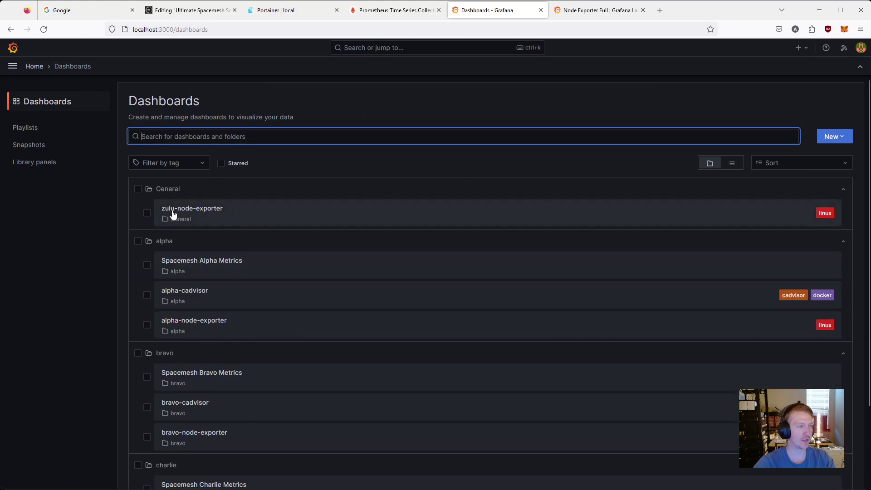
Open zulu-node-exporter and edit its CPU Cores panel again.
{"action": "left_click", "coordinate": [190, 212]}
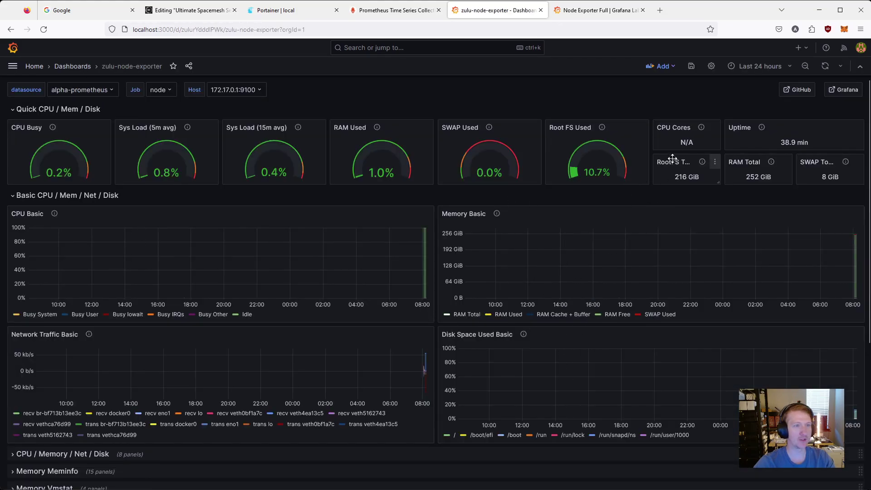
{"action": "mouse_move", "coordinate": [701, 131]}
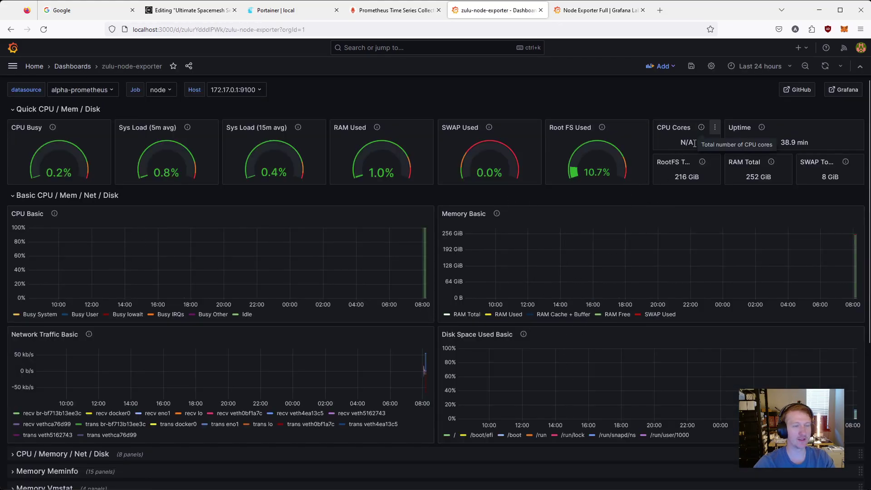
{"action": "left_click", "coordinate": [715, 129]}
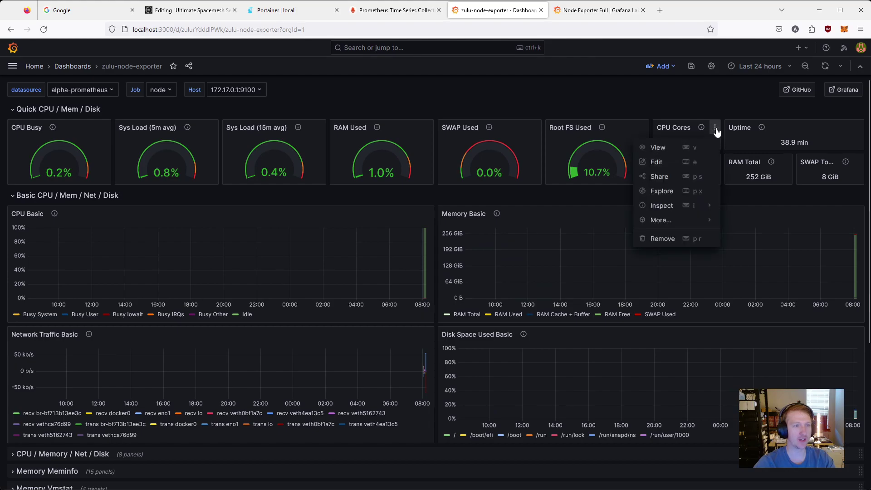
{"action": "left_click", "coordinate": [661, 162]}
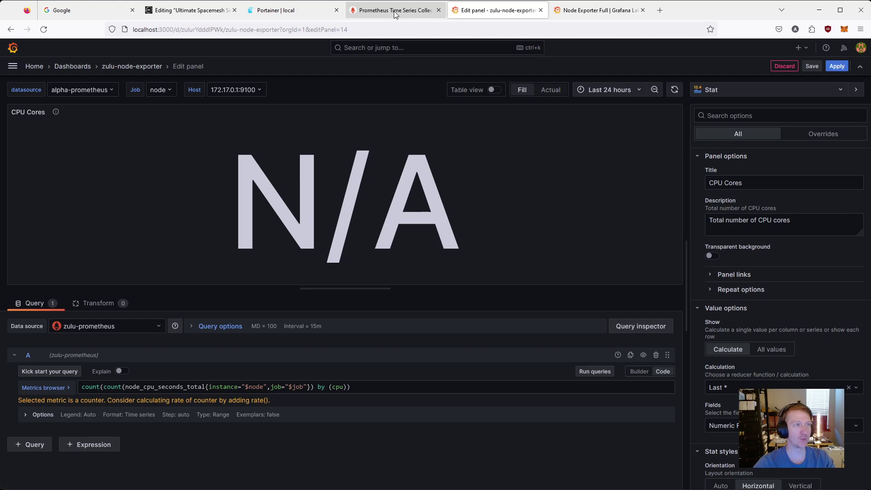
Start a dashboard import and load Grafana.com dashboard 14282.
{"action": "left_click", "coordinate": [75, 66]}
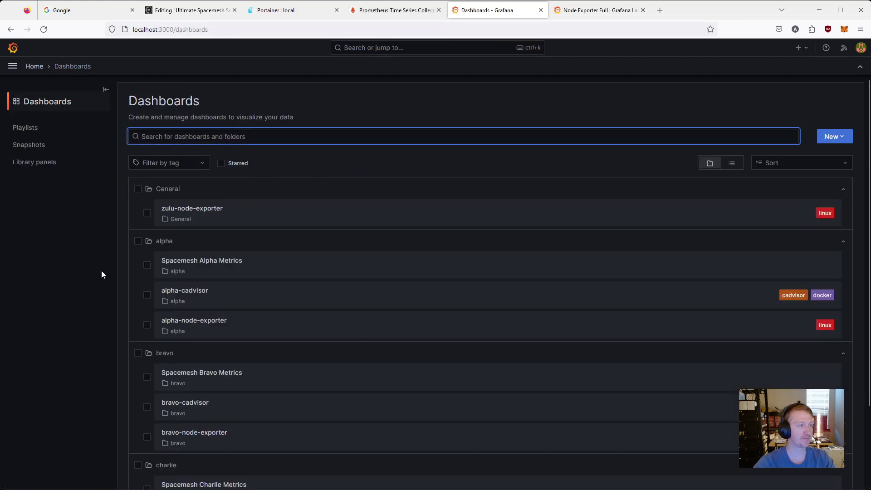
{"action": "left_click", "coordinate": [834, 137]}
{"action": "left_click", "coordinate": [826, 190]}
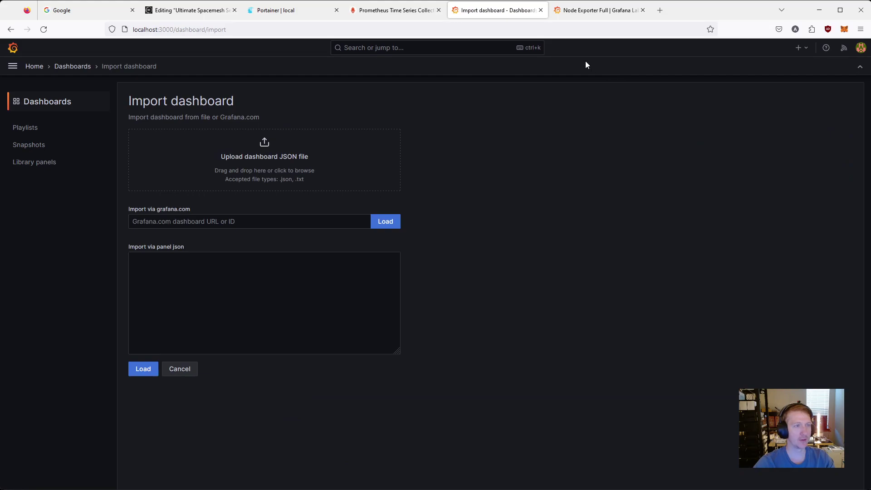
{"action": "left_click", "coordinate": [239, 224]}
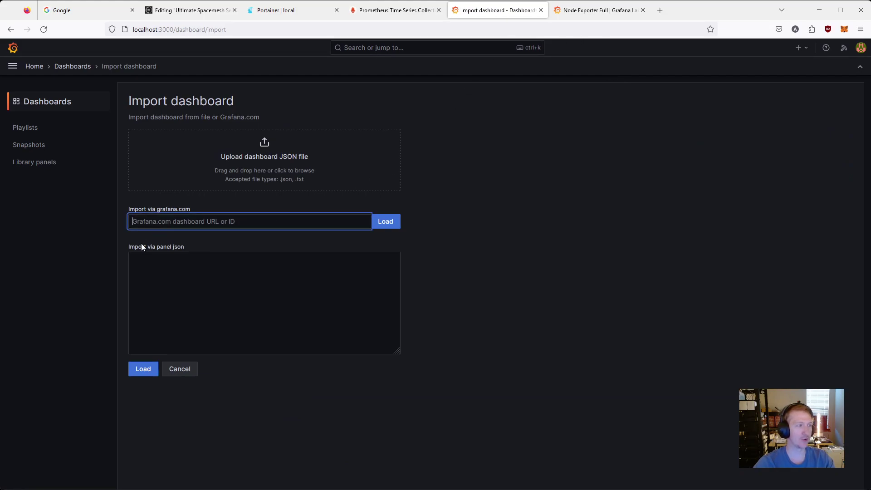
{"action": "type", "text": "14282"}
{"action": "left_click", "coordinate": [387, 223]}
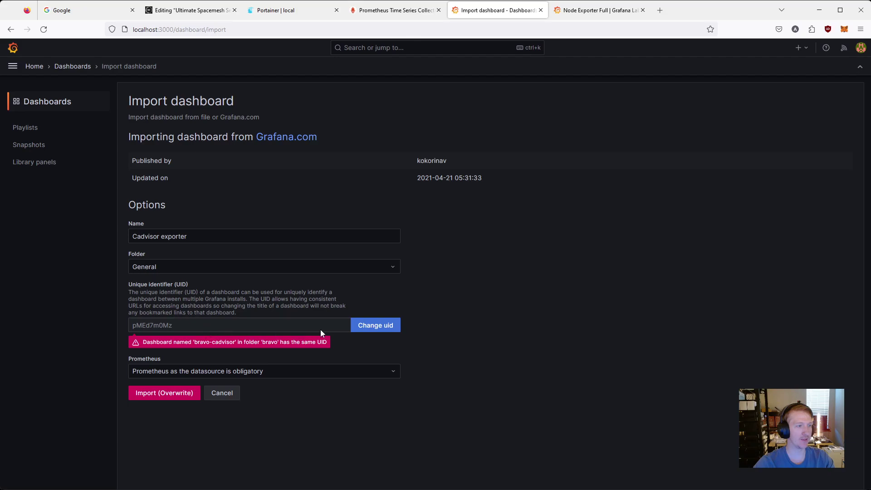
Prefix the UID with 'zulu', use zulu-prometheus, name it zulu-cadvisor, and import.
{"action": "left_click", "coordinate": [359, 326]}
{"action": "left_click", "coordinate": [135, 325]}
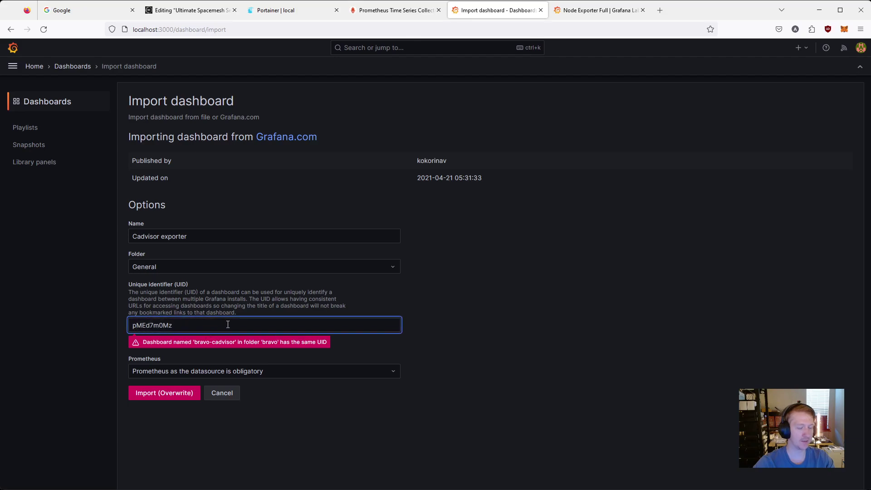
{"action": "type", "text": "zulu"}
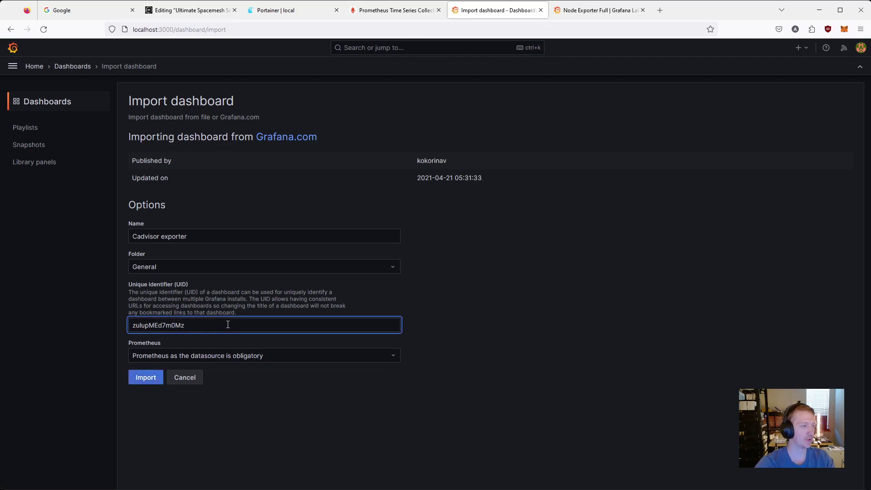
{"action": "left_click", "coordinate": [264, 355]}
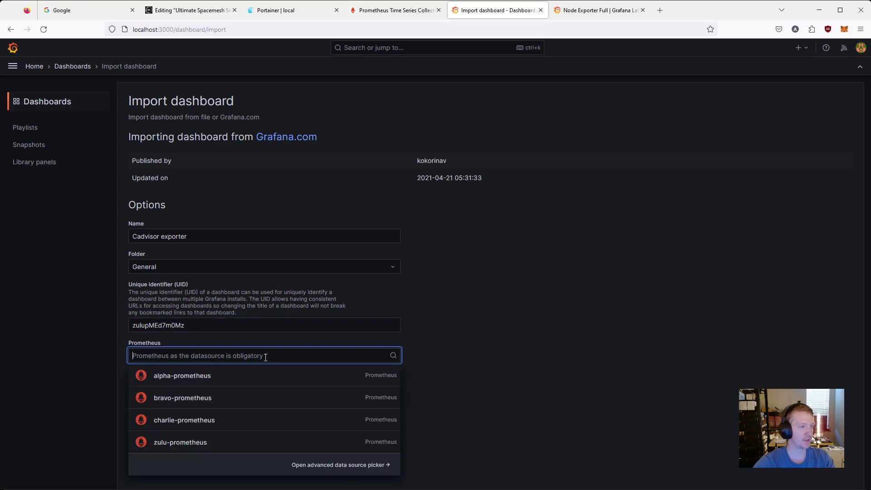
{"action": "left_click", "coordinate": [188, 442]}
{"action": "left_click_drag", "start_coordinate": [189, 236], "coordinate": [129, 236]}
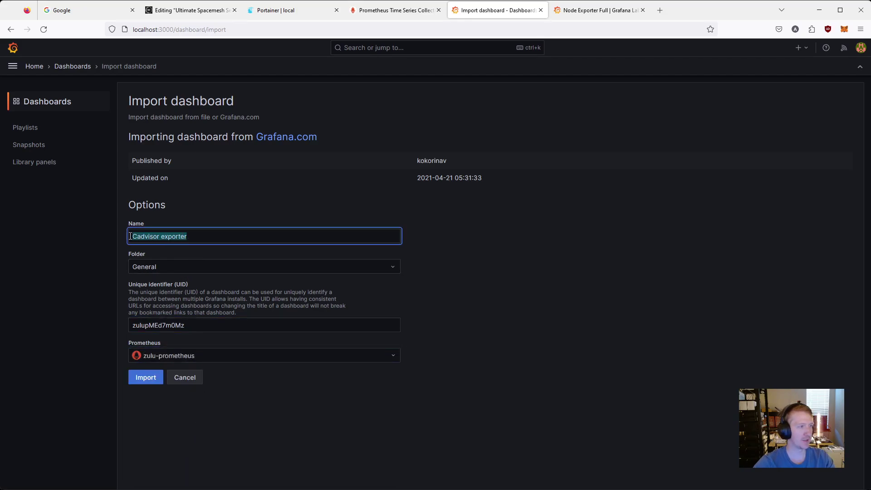
{"action": "type", "text": "zulu-cadvisor"}
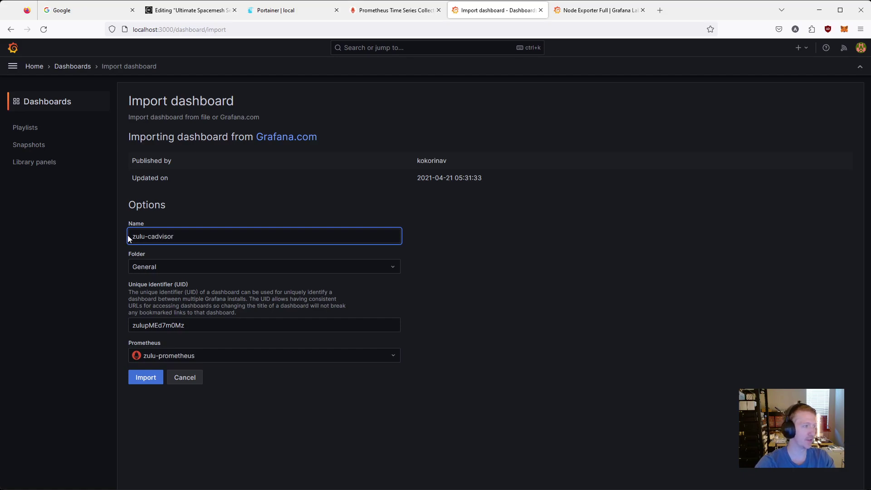
{"action": "left_click", "coordinate": [149, 382]}
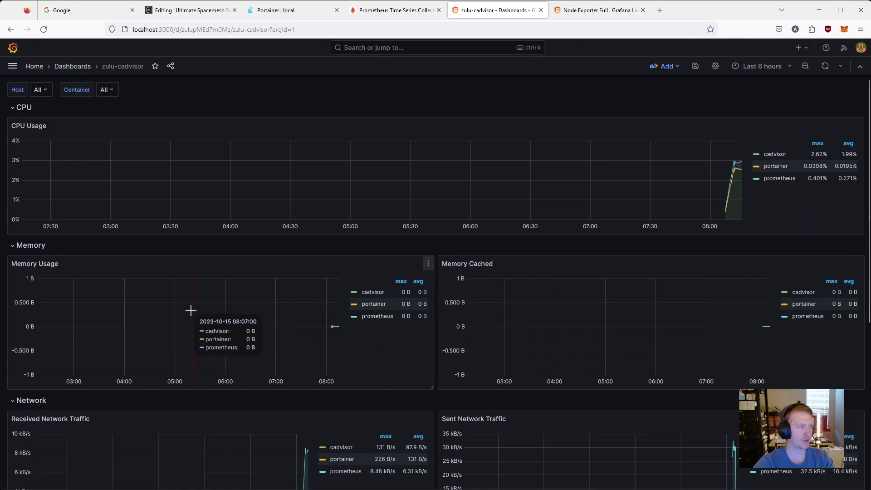
Open the menu of the empty Memory Usage panel on zulu-cadvisor.
{"action": "left_click", "coordinate": [427, 265]}
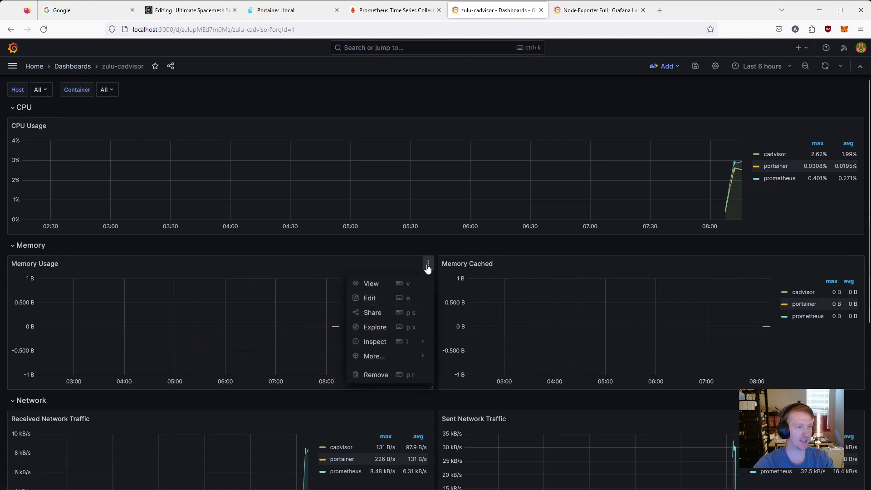
Open the Memory Usage panel editor and copy the working-set memory query from the Substack draft.
{"action": "left_click", "coordinate": [369, 298]}
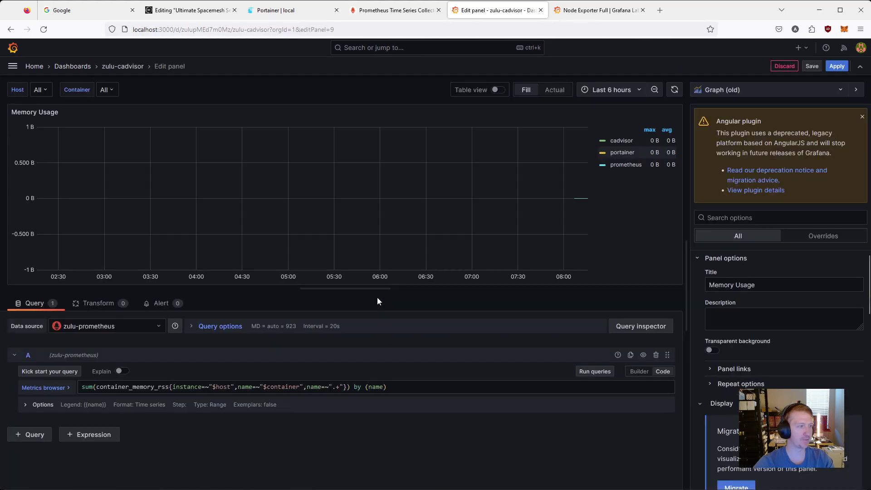
{"action": "left_click", "coordinate": [198, 11]}
{"action": "scroll", "coordinate": [318, 345], "scroll_direction": "down", "scroll_amount": 10}
{"action": "scroll", "coordinate": [329, 341], "scroll_direction": "down", "scroll_amount": 20}
{"action": "scroll", "coordinate": [393, 320], "scroll_direction": "up", "scroll_amount": 2}
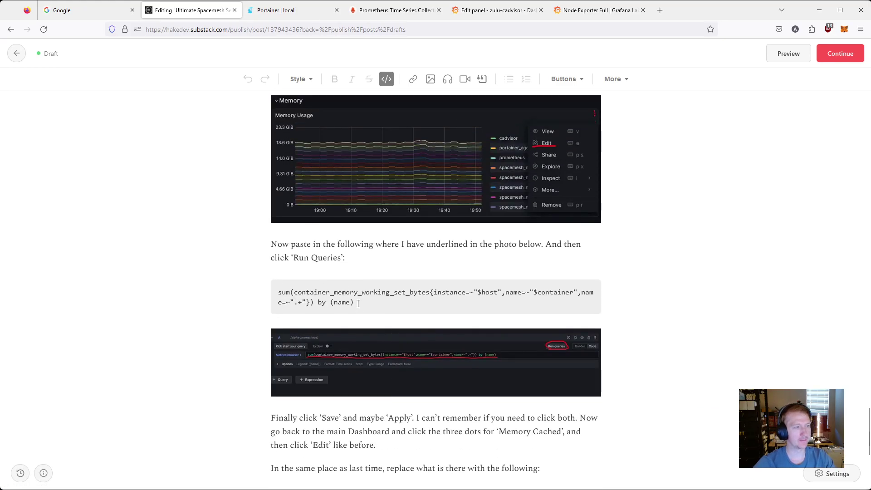
{"action": "left_click_drag", "start_coordinate": [358, 303], "coordinate": [281, 293]}
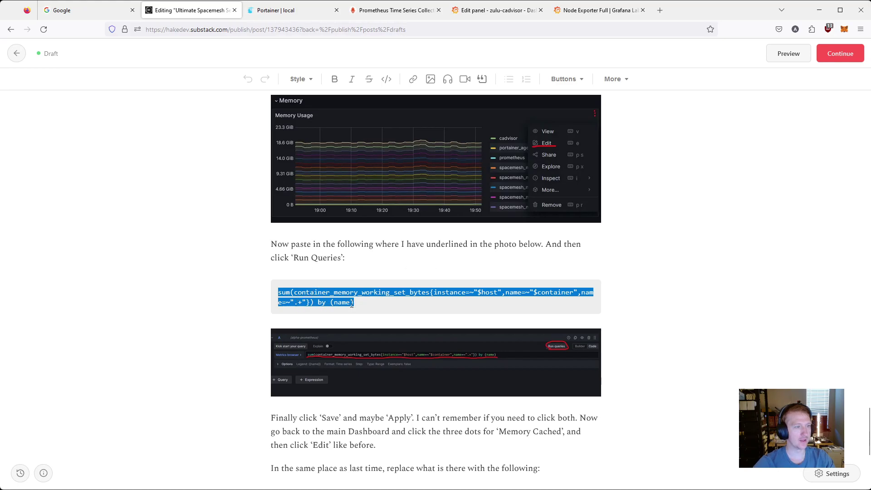
{"action": "scroll", "coordinate": [342, 303], "scroll_direction": "up", "scroll_amount": 2}
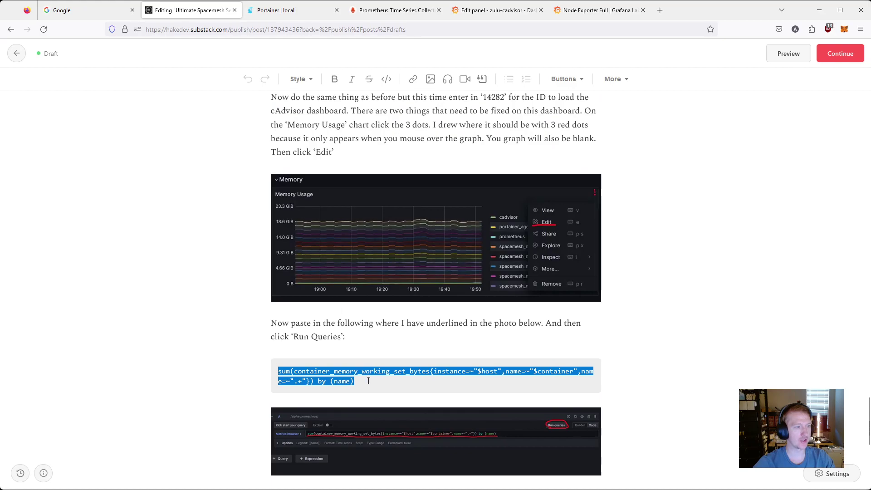
{"action": "left_click_drag", "start_coordinate": [372, 381], "coordinate": [299, 371]}
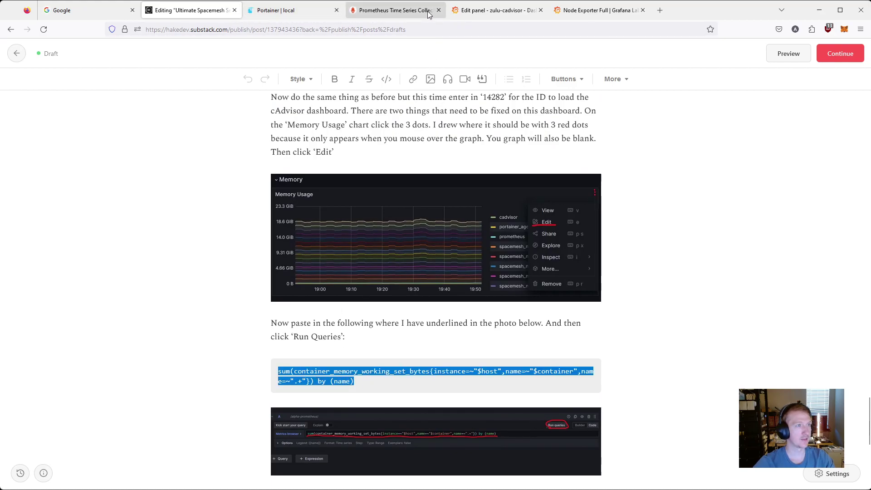
Replace the container_memory_rss query with container_memory_working_set_bytes, run it, and apply.
{"action": "left_click", "coordinate": [643, 10]}
{"action": "left_click", "coordinate": [522, 11]}
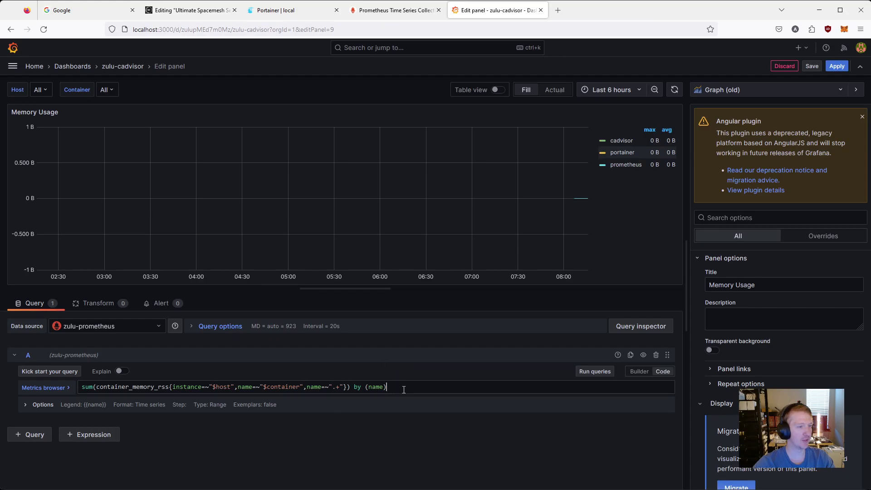
{"action": "left_click_drag", "start_coordinate": [403, 390], "coordinate": [80, 389]}
{"action": "type", "text": "sum(container_memory_working_set_bytes{instance=~\"$host\",name=~\"$container\",name=~\".+\"}) by (name)"}
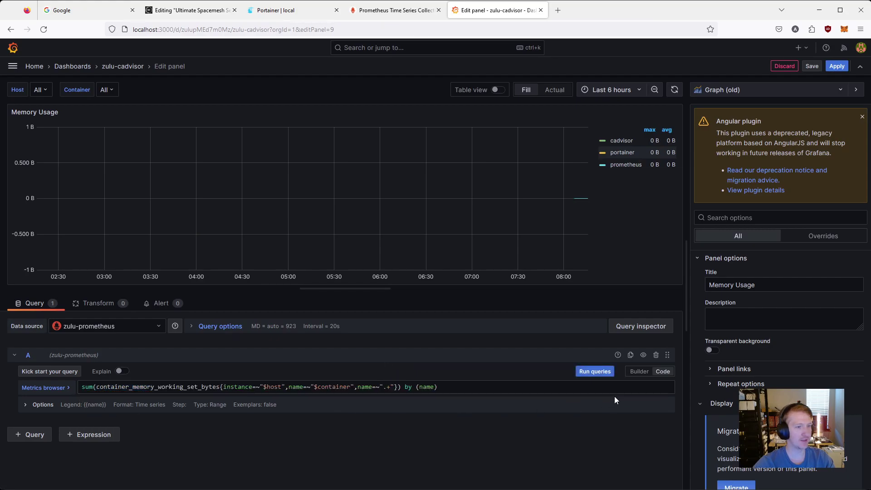
{"action": "left_click", "coordinate": [595, 375]}
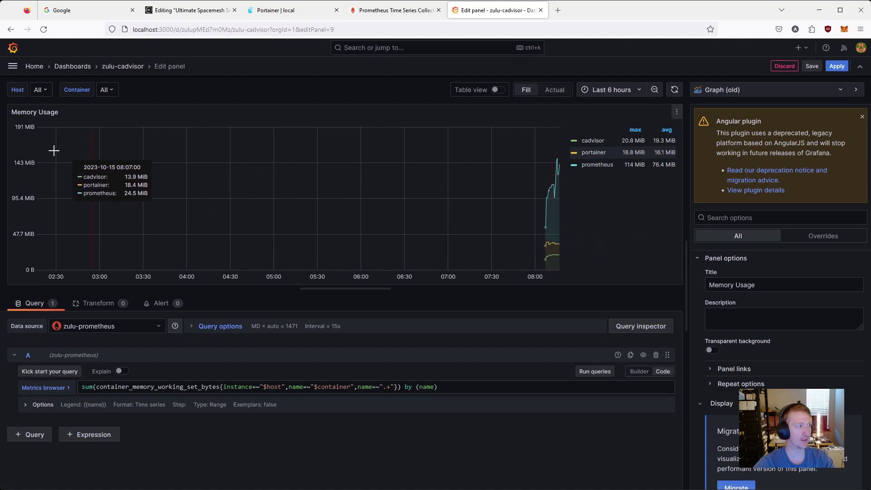
{"action": "left_click", "coordinate": [837, 68]}
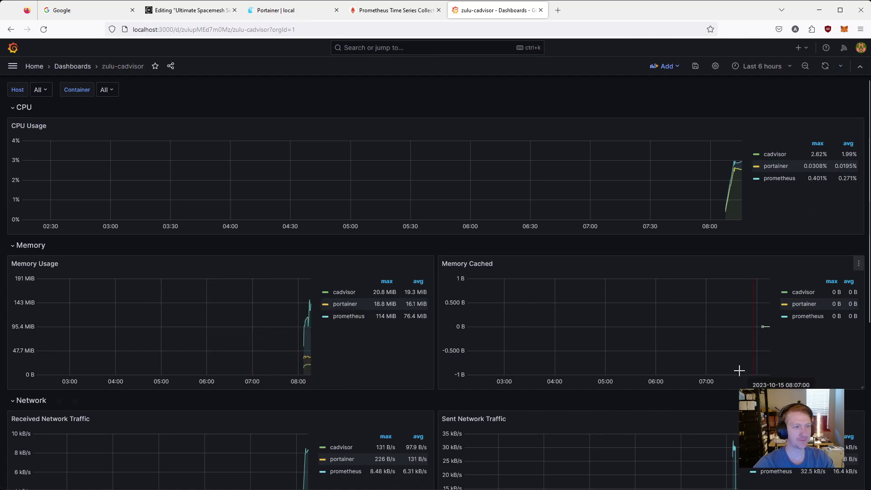
Open the Memory Cached panel editor and copy the memory usage query from the draft.
{"action": "left_click", "coordinate": [859, 266]}
{"action": "left_click", "coordinate": [804, 298]}
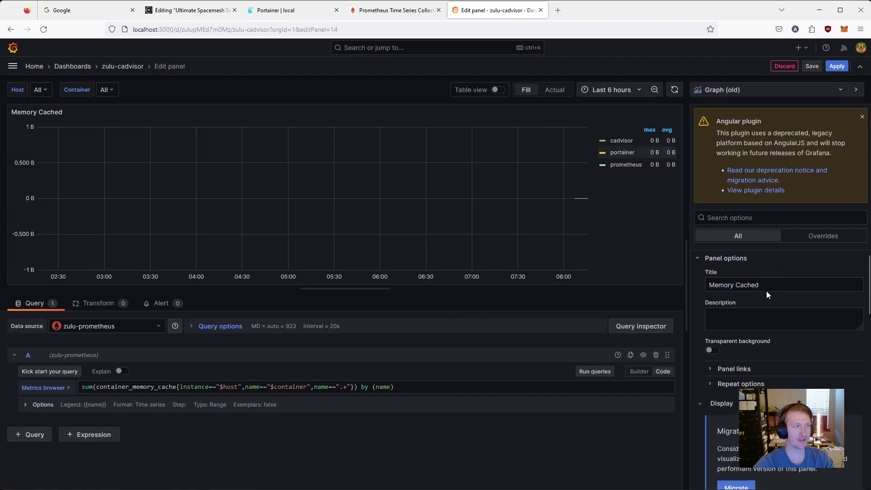
{"action": "left_click", "coordinate": [215, 14]}
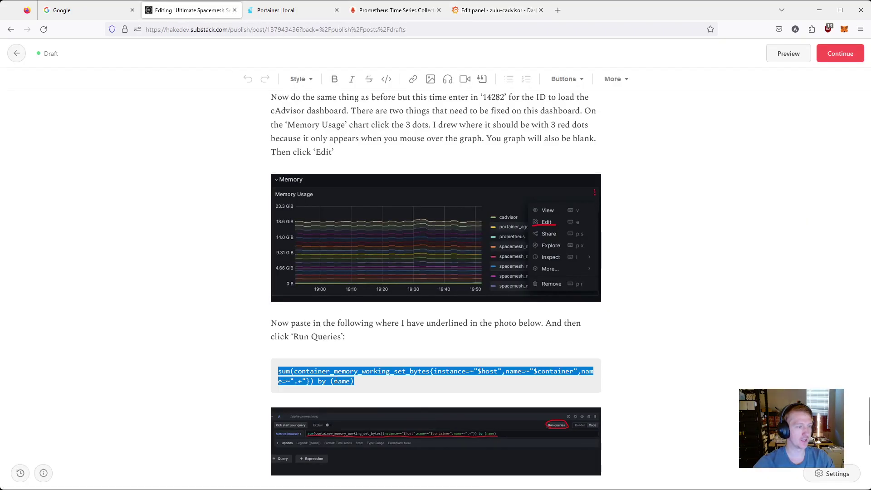
{"action": "scroll", "coordinate": [341, 361], "scroll_direction": "down", "scroll_amount": 2}
{"action": "scroll", "coordinate": [341, 361], "scroll_direction": "down", "scroll_amount": 3}
{"action": "triple_click", "coordinate": [323, 354]}
{"action": "key", "text": "ctrl+c"}
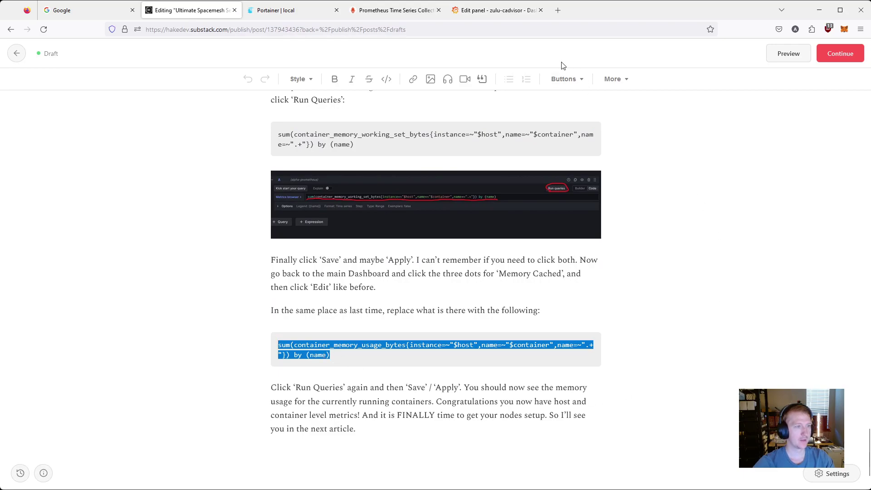
Replace the container_memory_cache query with container_memory_usage_bytes, run it, and apply.
{"action": "left_click", "coordinate": [497, 10]}
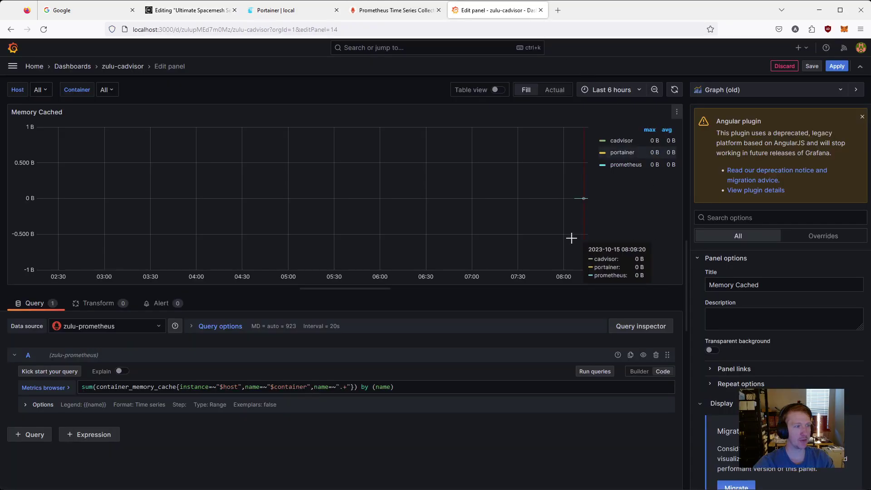
{"action": "left_click_drag", "start_coordinate": [414, 386], "coordinate": [81, 388]}
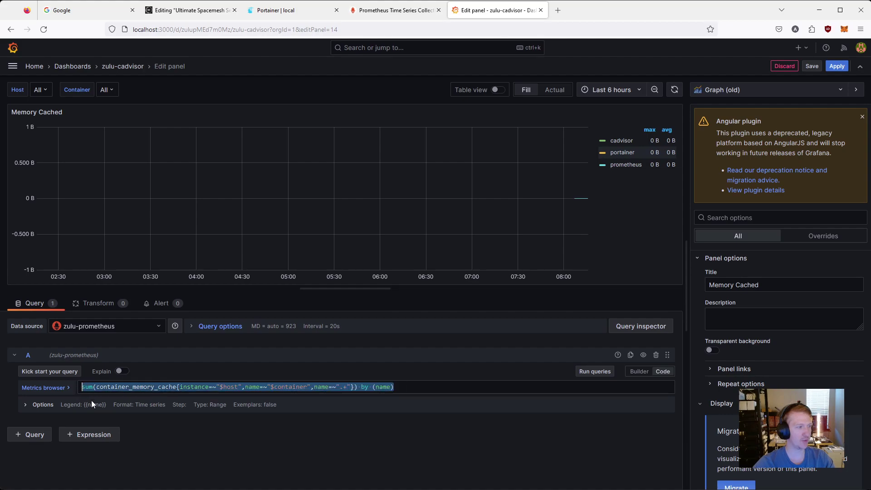
{"action": "key", "text": "ctrl+v"}
{"action": "left_click", "coordinate": [593, 375]}
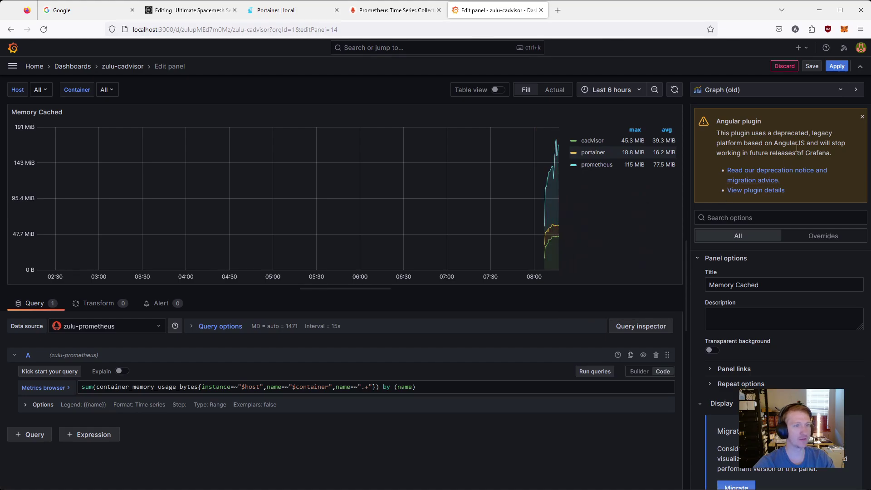
{"action": "left_click", "coordinate": [835, 67]}
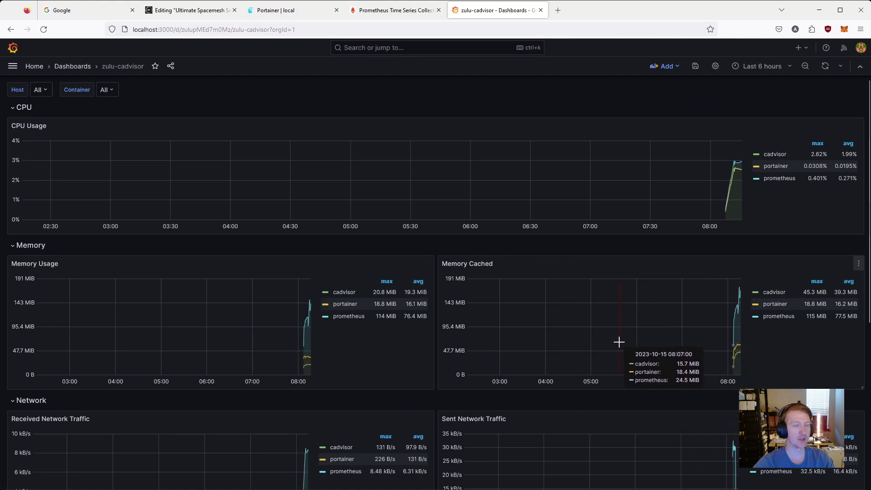
Save the dashboard, then set the time range to Last 1 hour and refresh to 1m.
{"action": "left_click", "coordinate": [696, 66]}
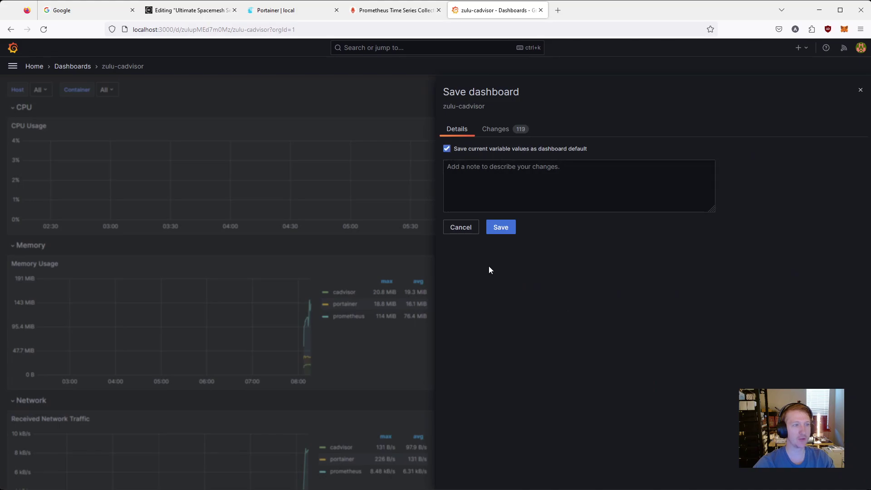
{"action": "left_click", "coordinate": [504, 229]}
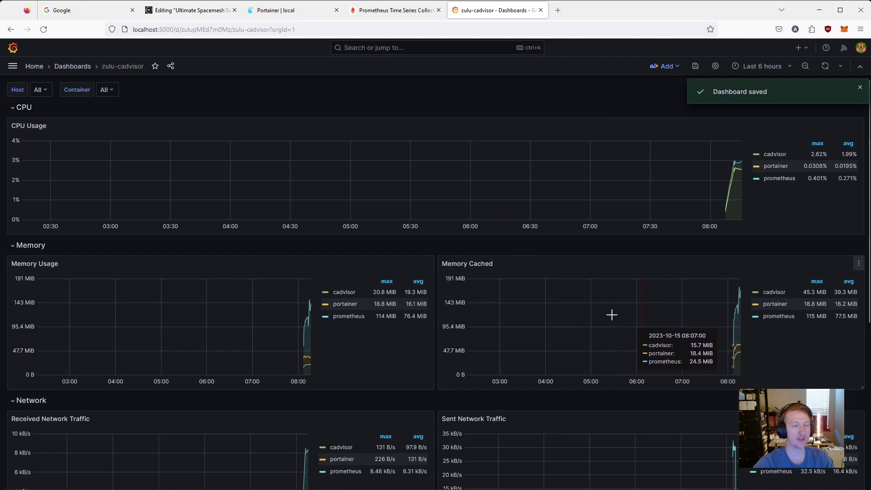
{"action": "left_click", "coordinate": [769, 66]}
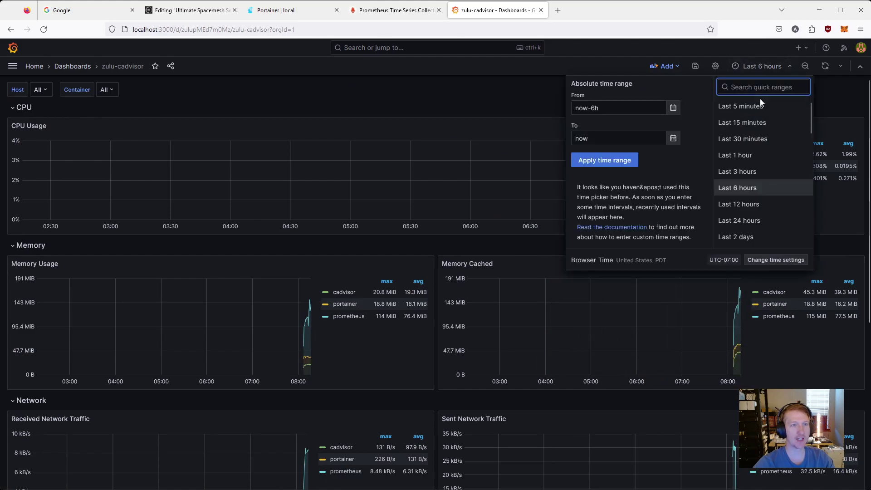
{"action": "left_click", "coordinate": [746, 154]}
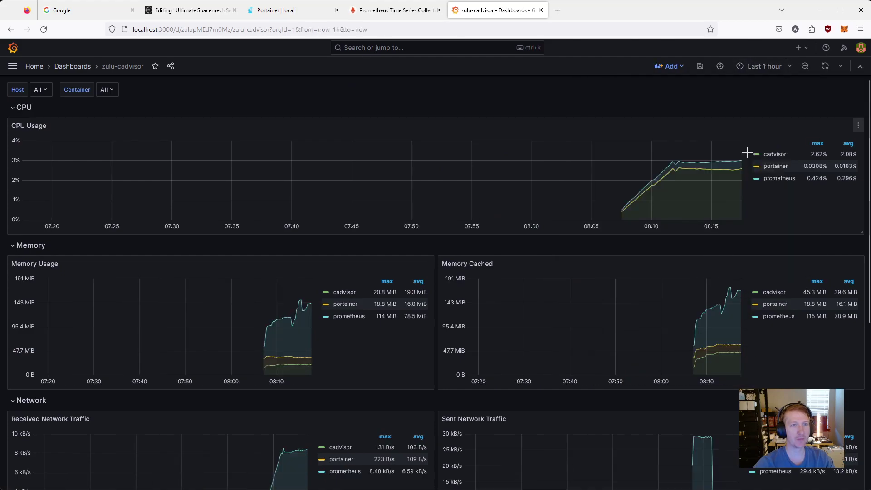
{"action": "left_click", "coordinate": [840, 66]}
{"action": "left_click", "coordinate": [832, 156]}
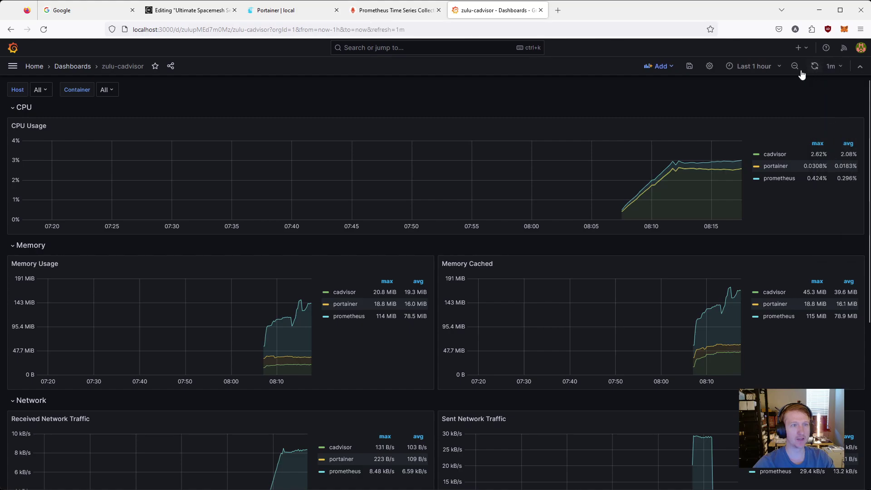
Save again with the current time range kept as the default.
{"action": "left_click", "coordinate": [689, 65]}
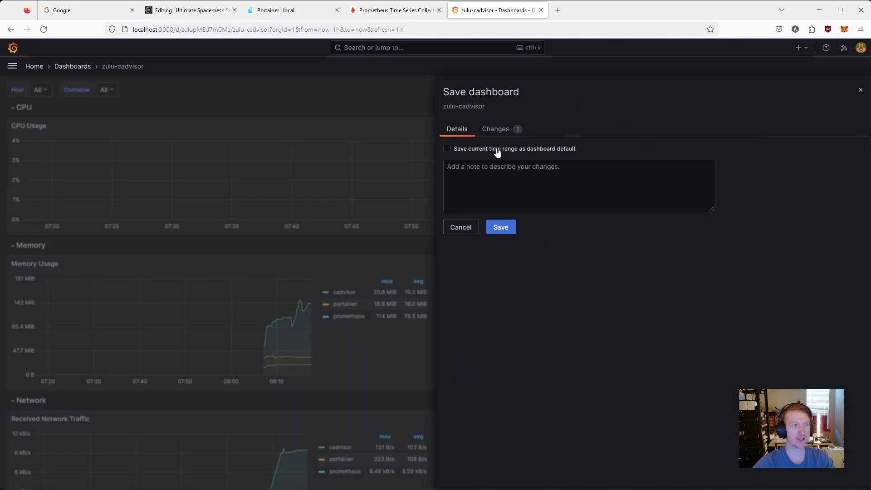
{"action": "left_click", "coordinate": [448, 149]}
{"action": "left_click", "coordinate": [500, 227]}
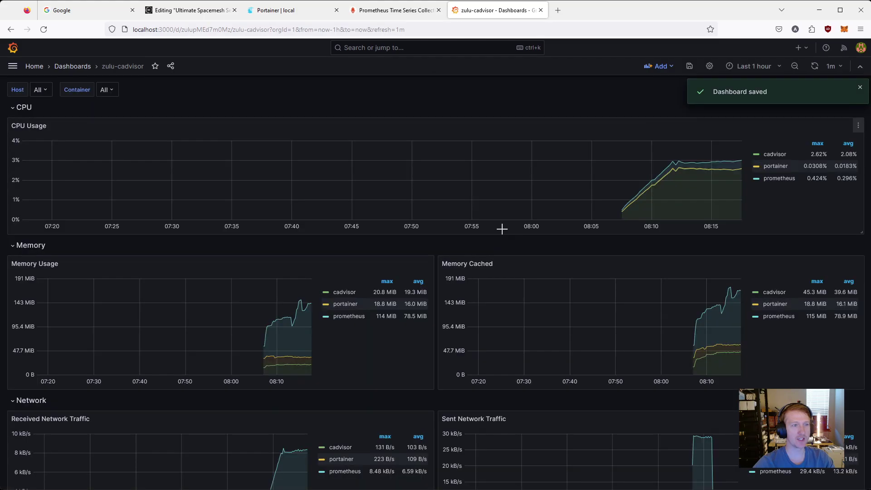
{"action": "left_click", "coordinate": [85, 67]}
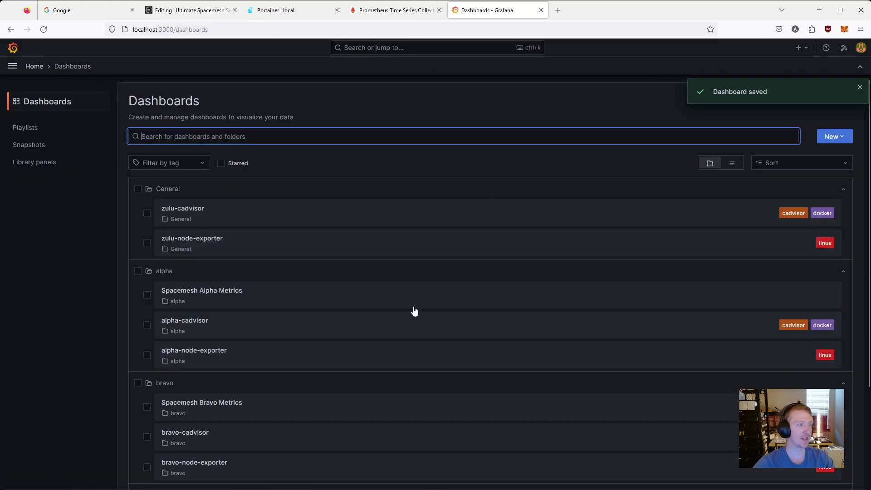
{"action": "left_click", "coordinate": [195, 212]}
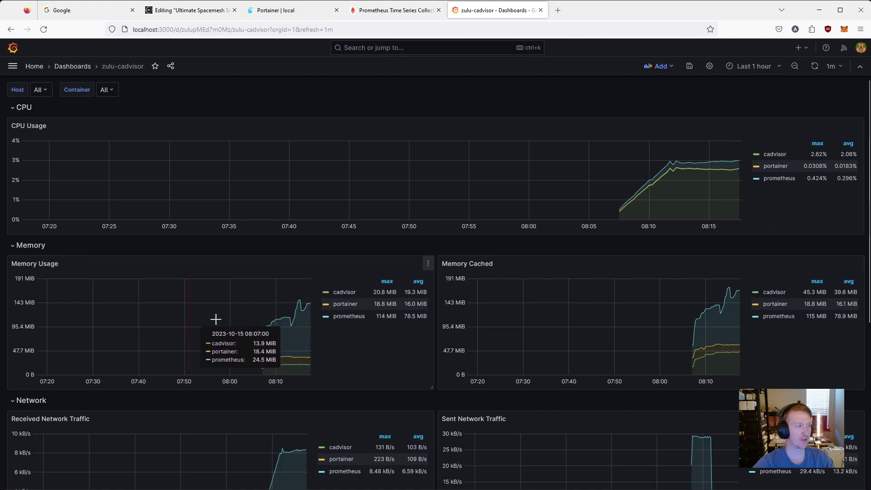
{"action": "scroll", "coordinate": [581, 252], "scroll_direction": "down", "scroll_amount": 3}
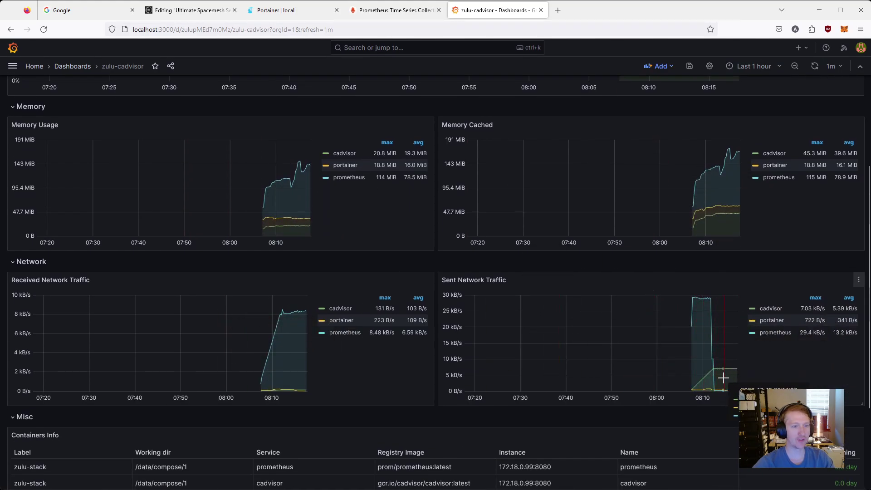
{"action": "scroll", "coordinate": [292, 342], "scroll_direction": "down", "scroll_amount": 2}
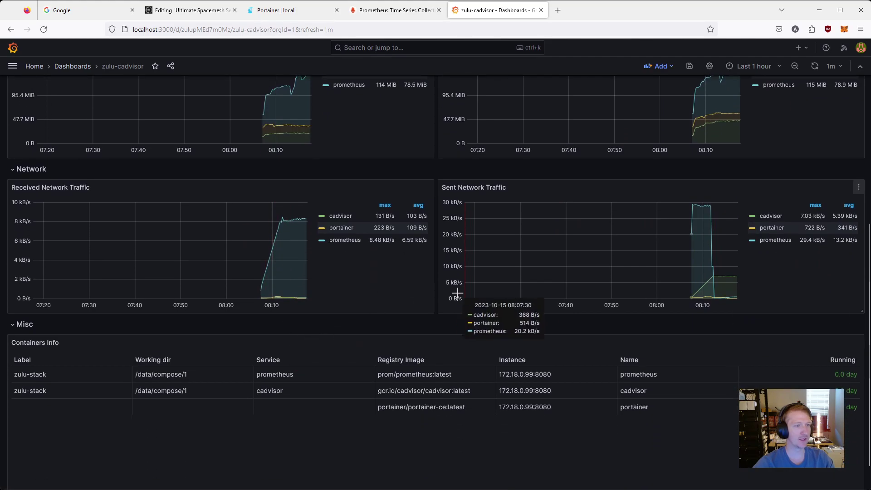
{"action": "scroll", "coordinate": [771, 372], "scroll_direction": "up", "scroll_amount": 4}
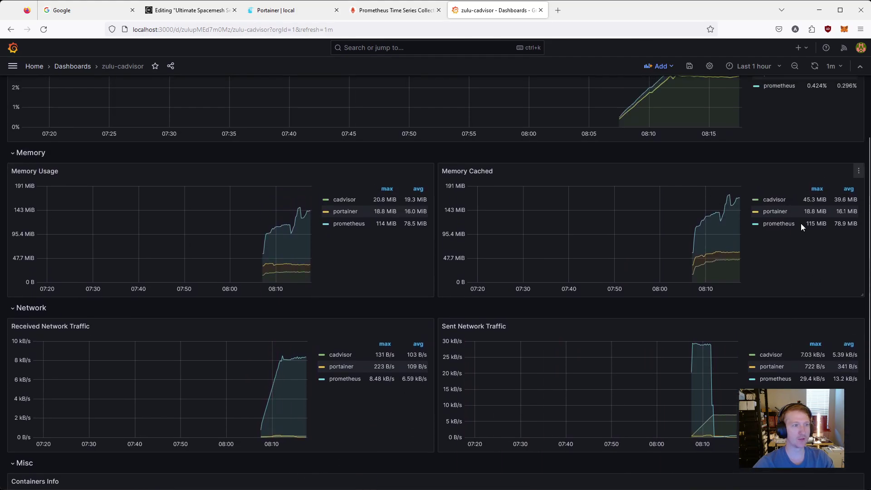
{"action": "scroll", "coordinate": [272, 313], "scroll_direction": "up", "scroll_amount": 1}
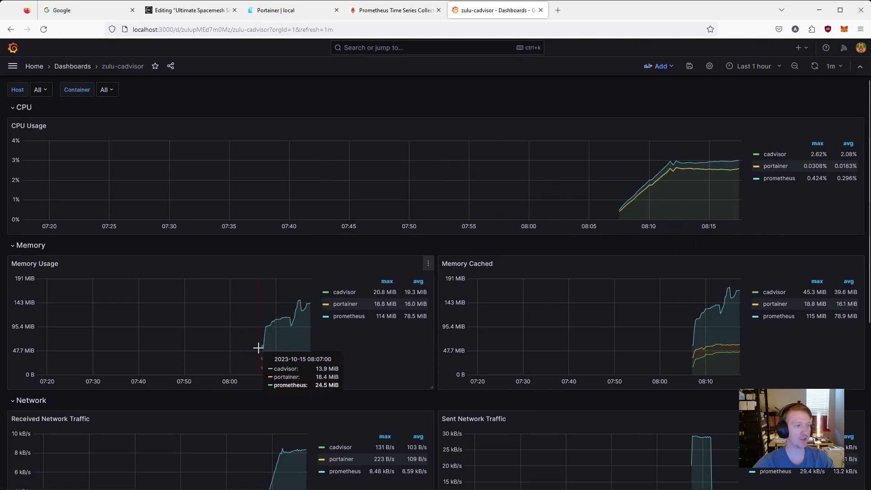
Open alpha-cadvisor from the dashboards list and scroll through its panels.
{"action": "left_click", "coordinate": [73, 66]}
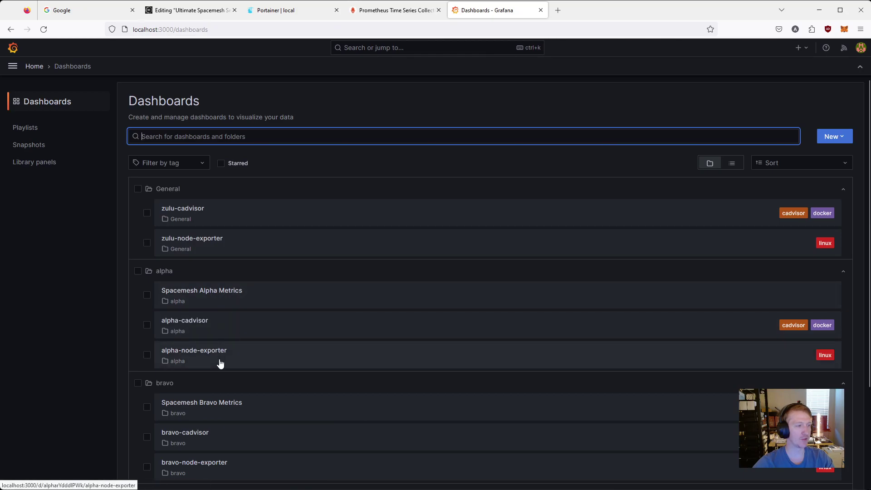
{"action": "left_click", "coordinate": [222, 329]}
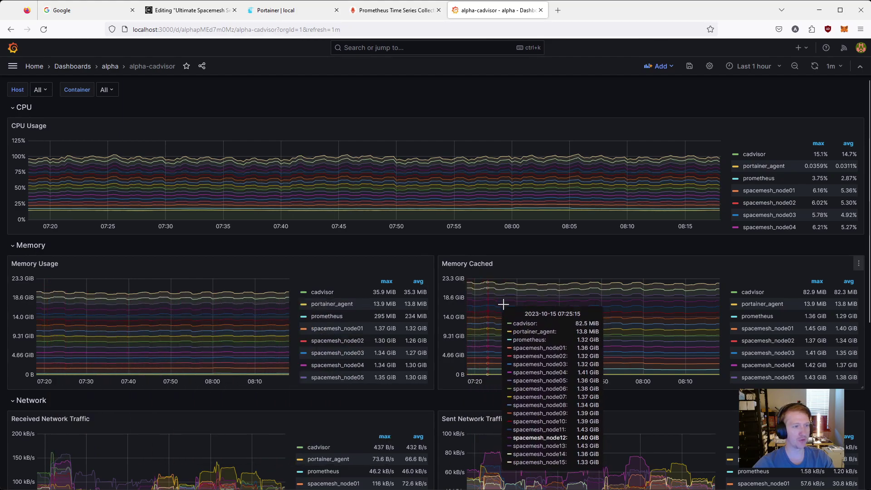
{"action": "scroll", "coordinate": [508, 318], "scroll_direction": "down", "scroll_amount": 5}
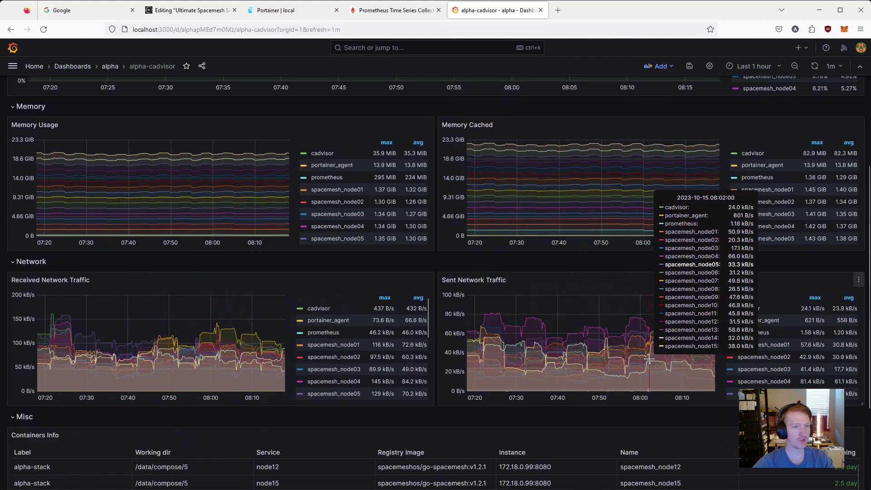
{"action": "scroll", "coordinate": [453, 174], "scroll_direction": "up", "scroll_amount": 3}
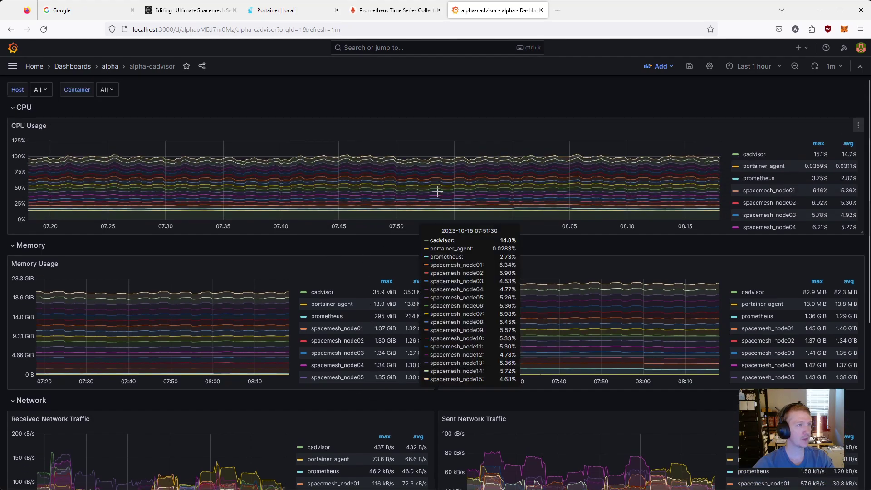
Switch back to the 'Ultimate Spacemesh Setup - Grafana (4/7)' Substack draft and scroll to its top.
{"action": "left_click", "coordinate": [184, 10]}
{"action": "scroll", "coordinate": [389, 332], "scroll_direction": "down", "scroll_amount": 1}
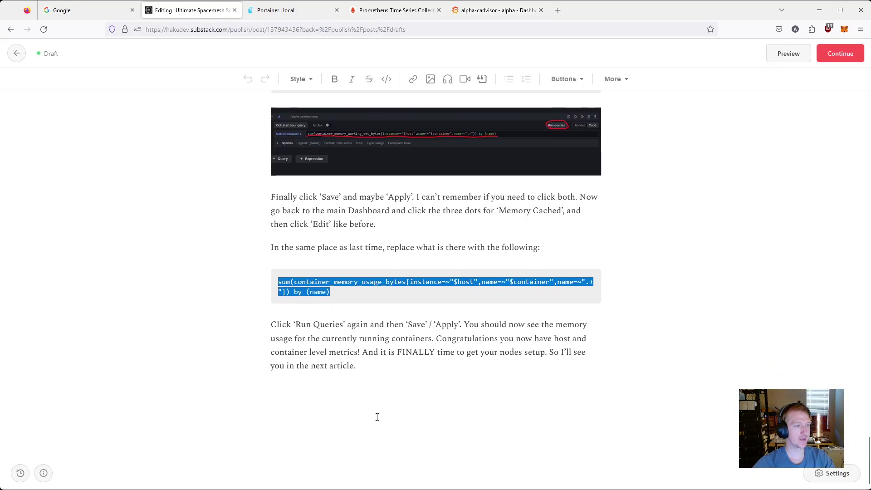
{"action": "scroll", "coordinate": [406, 420], "scroll_direction": "up", "scroll_amount": 20}
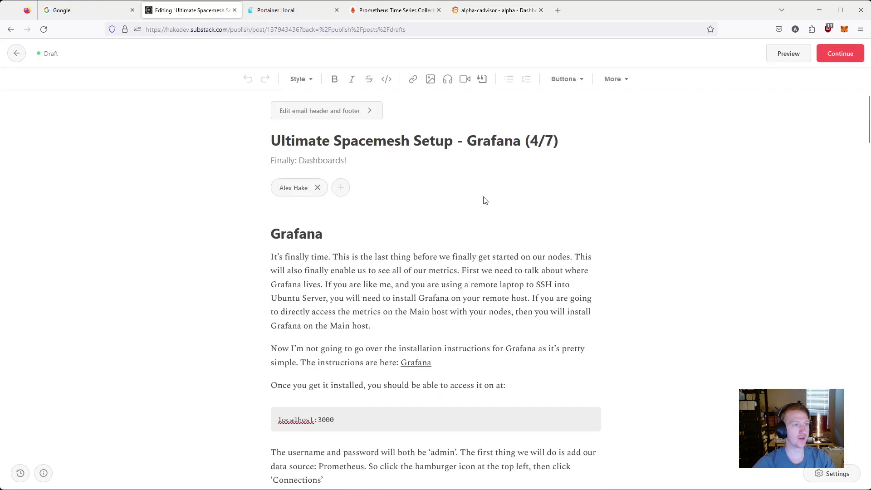